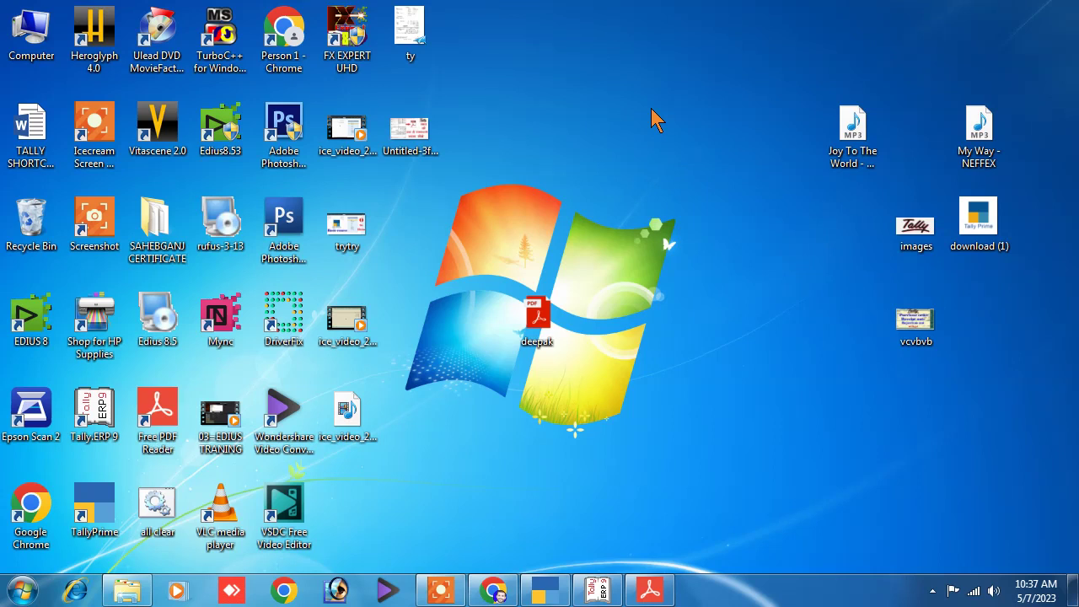
# Launch Excel 2013 from the Windows 7 Start menu
pyautogui.click(11, 593)
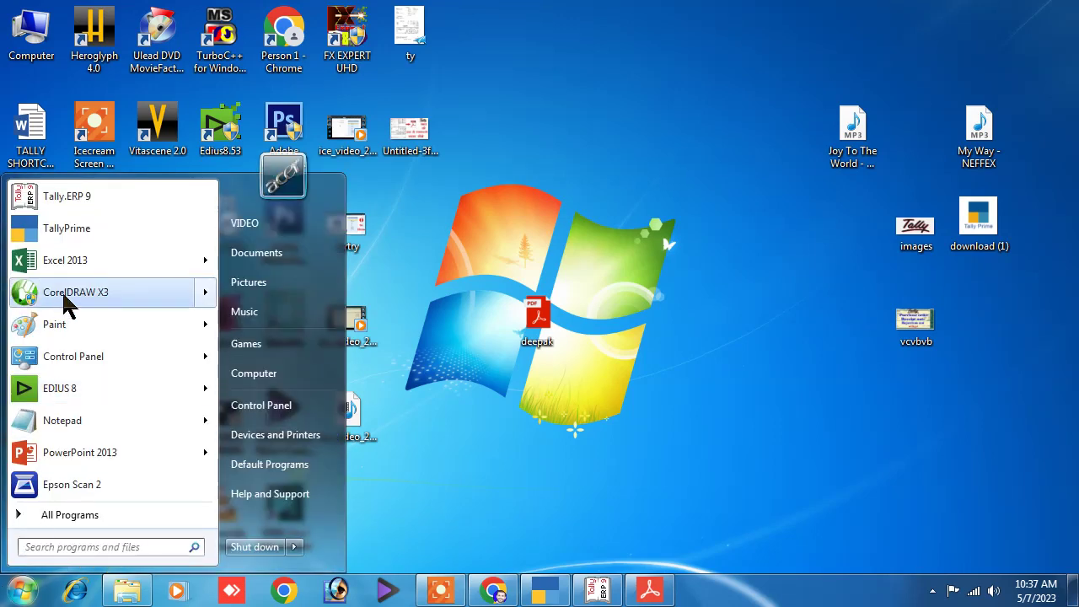
pyautogui.click(422, 209)
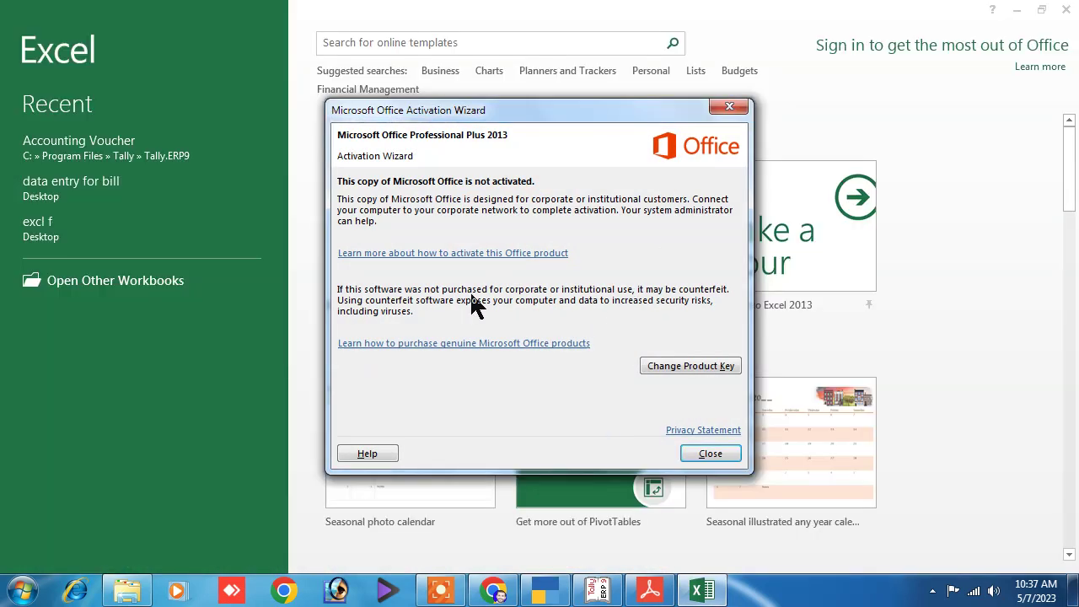
# Dismiss the Office Activation Wizard, create a blank workbook and select cell G6
pyautogui.click(729, 107)
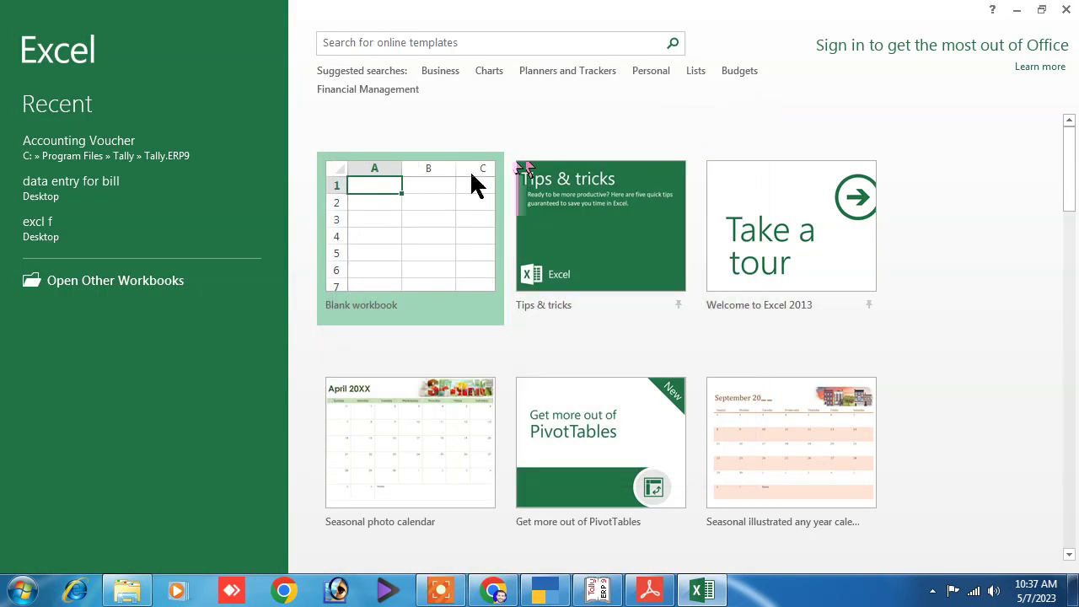
pyautogui.click(410, 237)
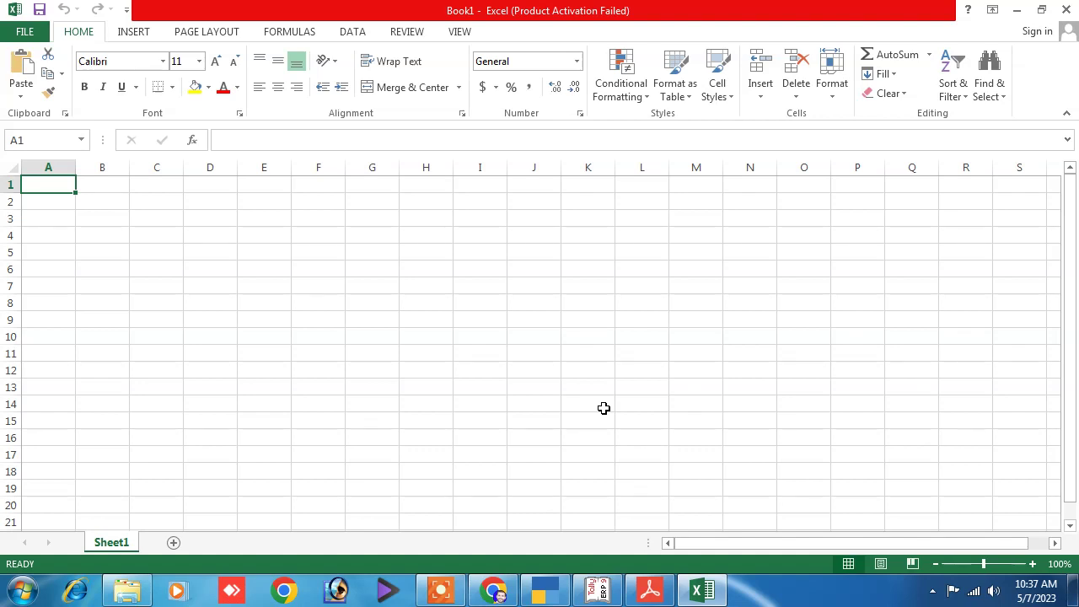
pyautogui.click(363, 270)
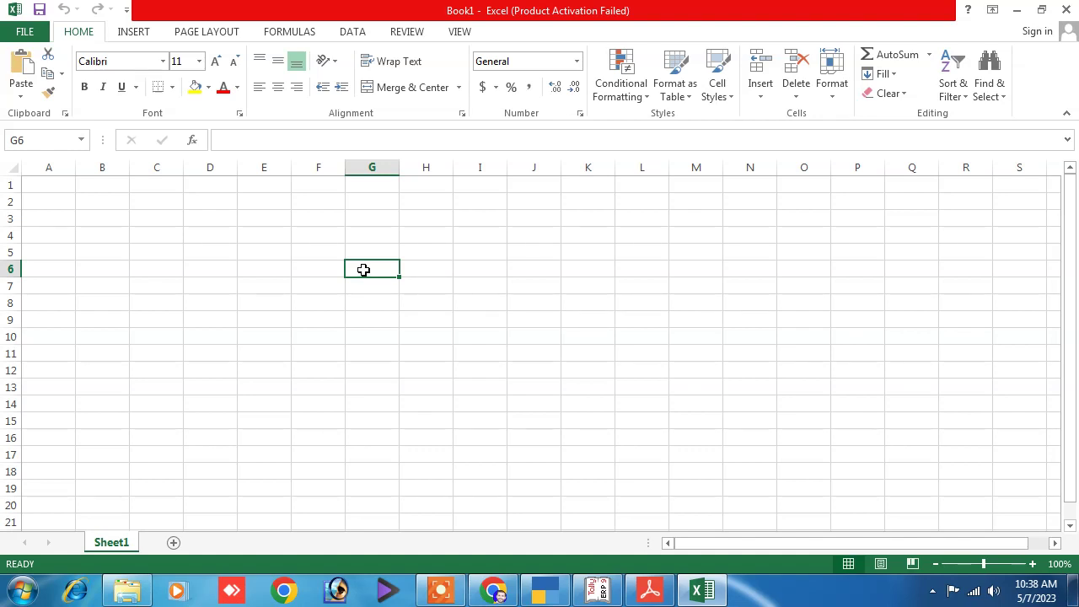
pyautogui.click(386, 233)
pyautogui.moveTo(281, 205); pyautogui.dragTo(750, 438)
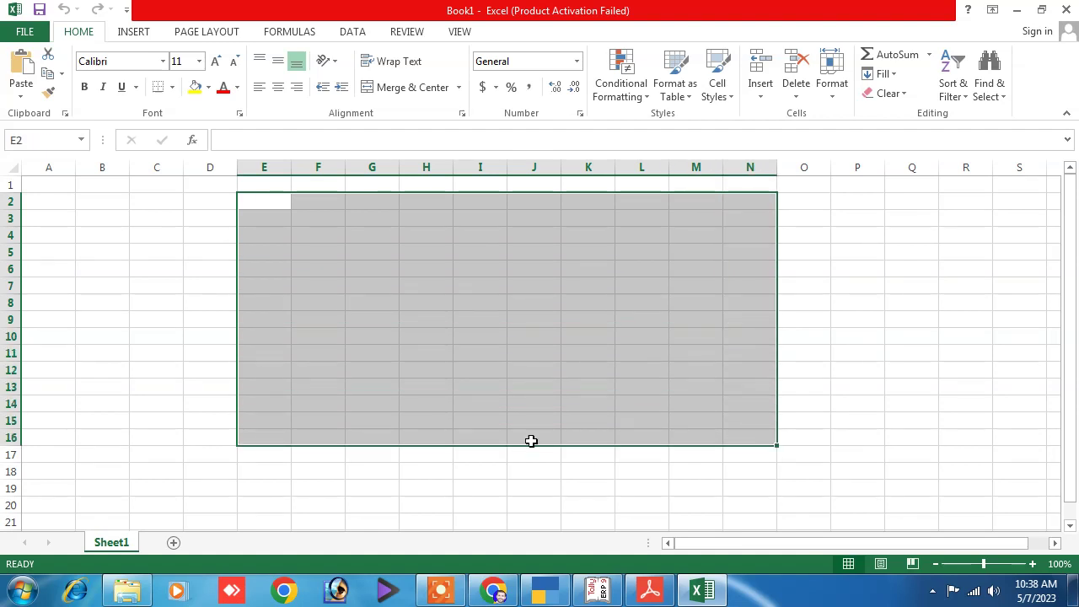
pyautogui.click(479, 371)
pyautogui.moveTo(301, 211)
pyautogui.mouseDown()
pyautogui.moveTo(603, 320)
pyautogui.moveTo(679, 465)
pyautogui.mouseUp()
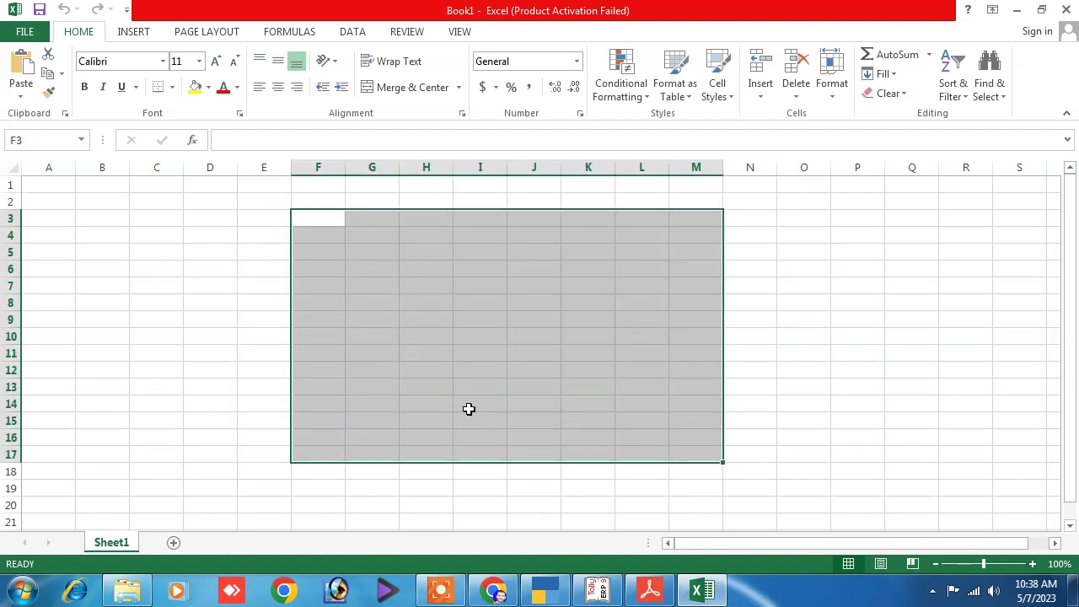
pyautogui.click(467, 409)
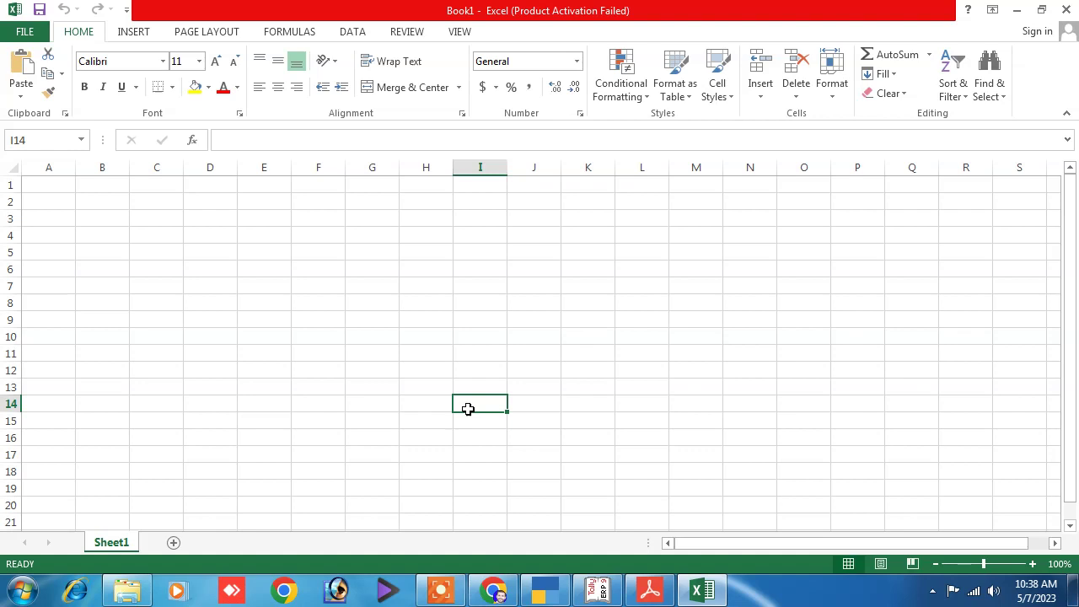
pyautogui.click(486, 317)
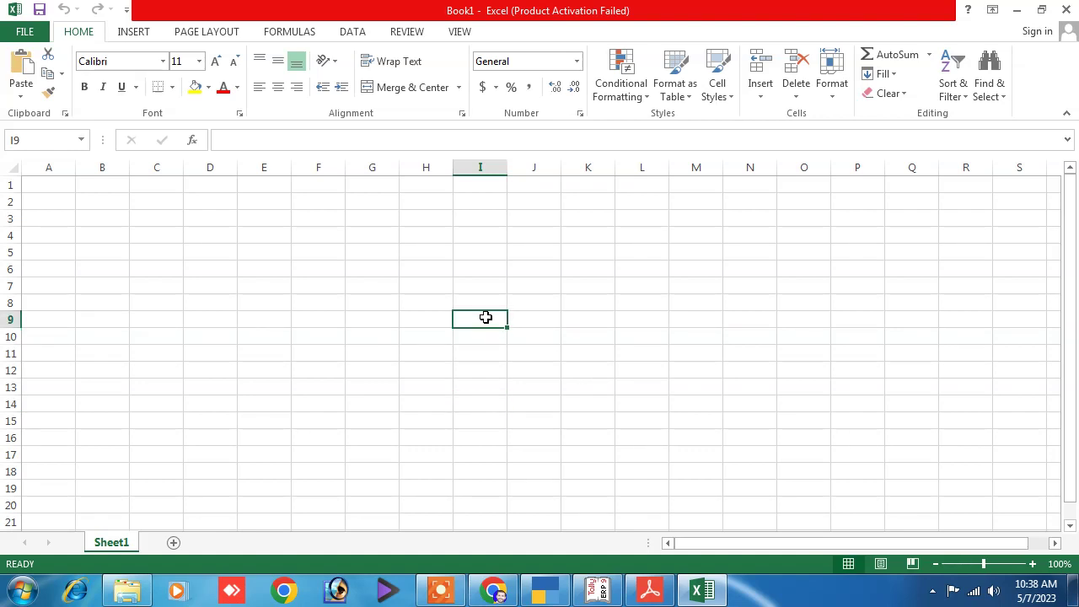
pyautogui.click(536, 290)
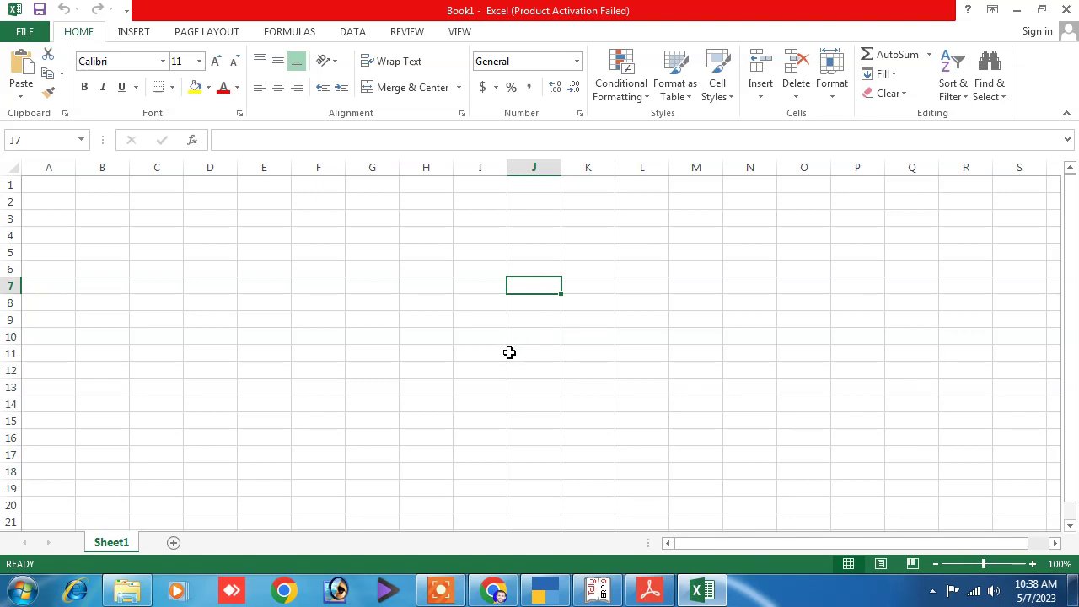
pyautogui.hotkey('ctrl', 'a')
pyautogui.click(465, 308)
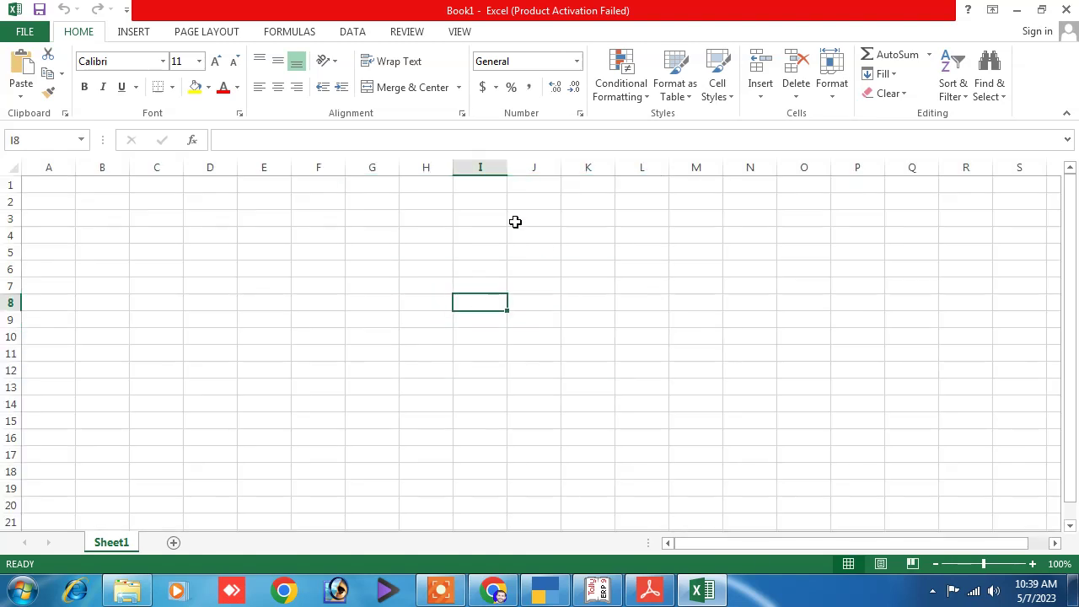
pyautogui.click(440, 333)
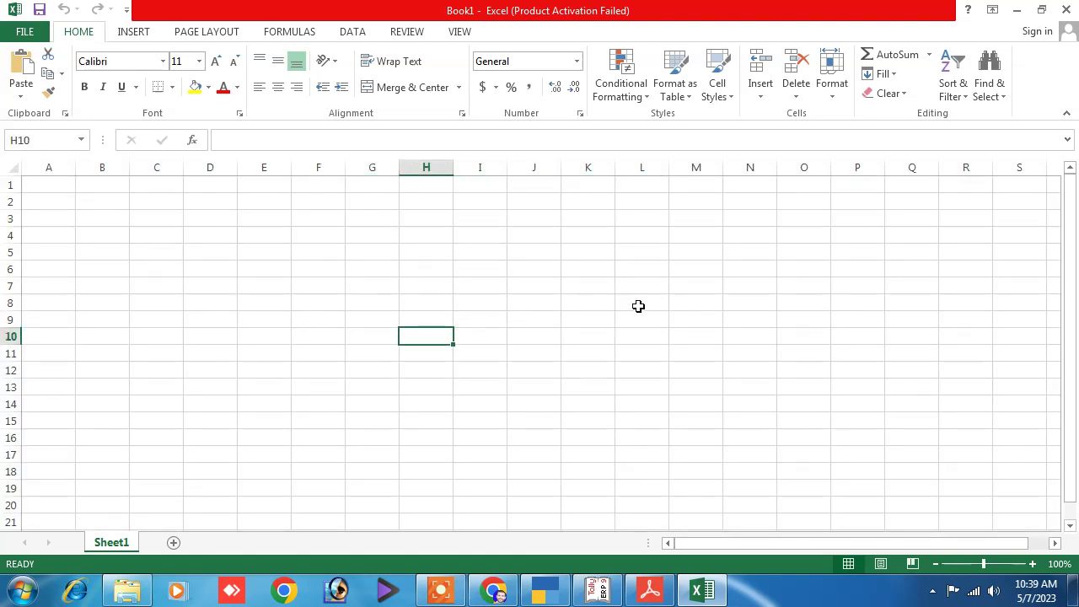
pyautogui.click(956, 100)
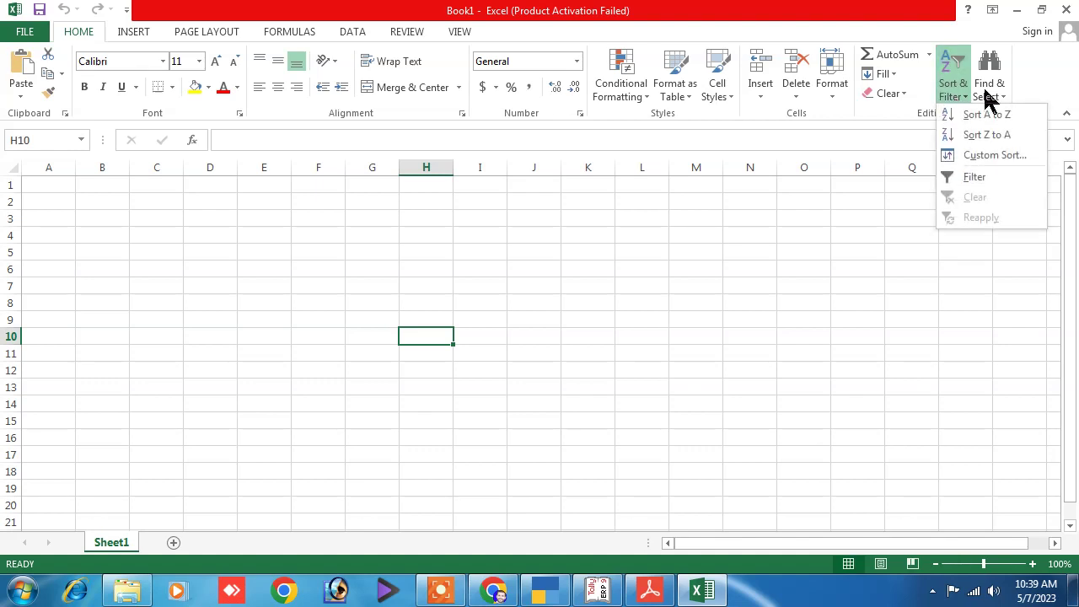
pyautogui.click(987, 97)
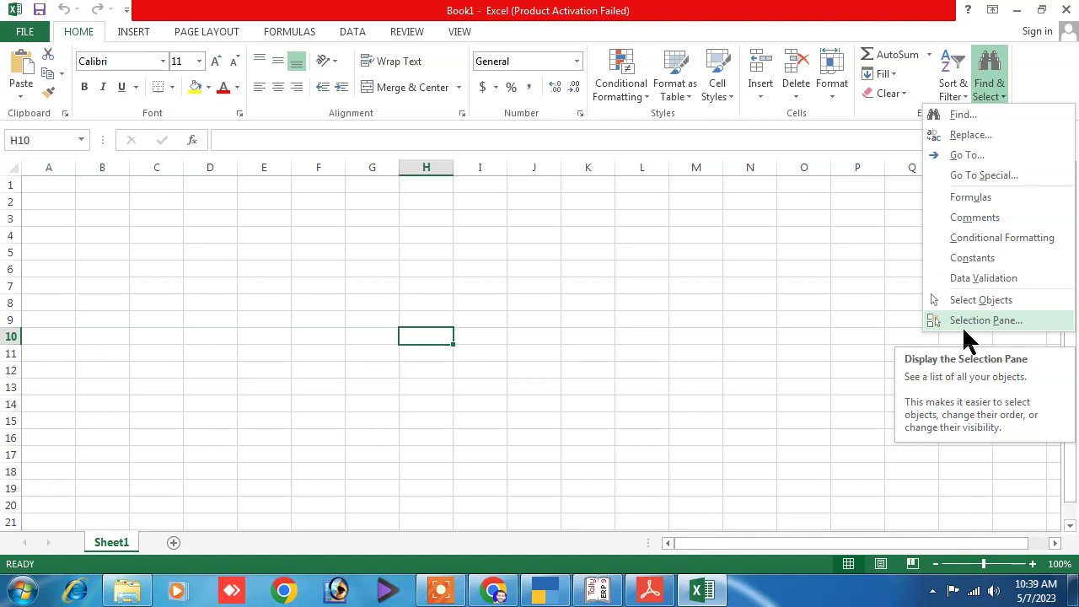
pyautogui.press('Escape')
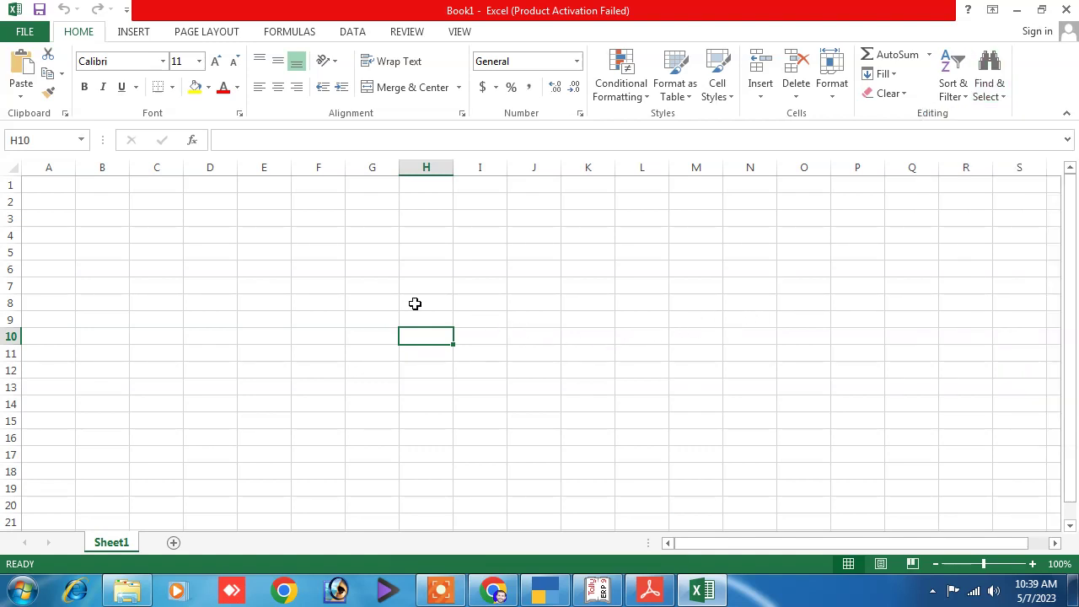
pyautogui.click(799, 284)
# Select the visible sheet cells from A1 and bring up the Data Validation settings
pyautogui.moveTo(72, 179)
pyautogui.mouseDown()
pyautogui.moveTo(1034, 509)
pyautogui.moveTo(1036, 531)
pyautogui.mouseUp()
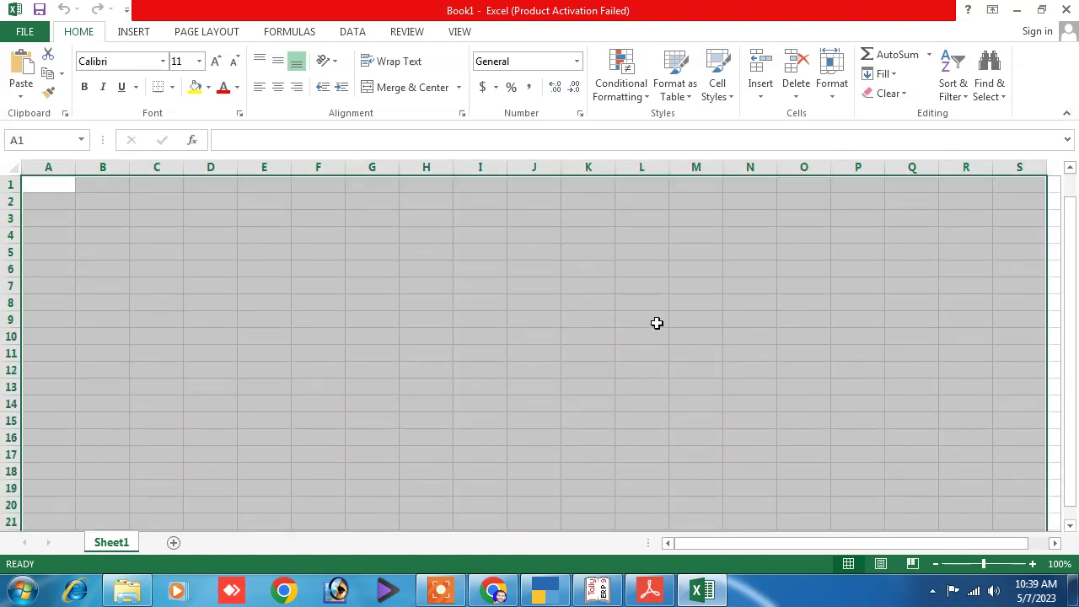
pyautogui.click(453, 354)
pyautogui.moveTo(54, 179)
pyautogui.mouseDown()
pyautogui.moveTo(691, 238)
pyautogui.moveTo(1011, 524)
pyautogui.mouseUp()
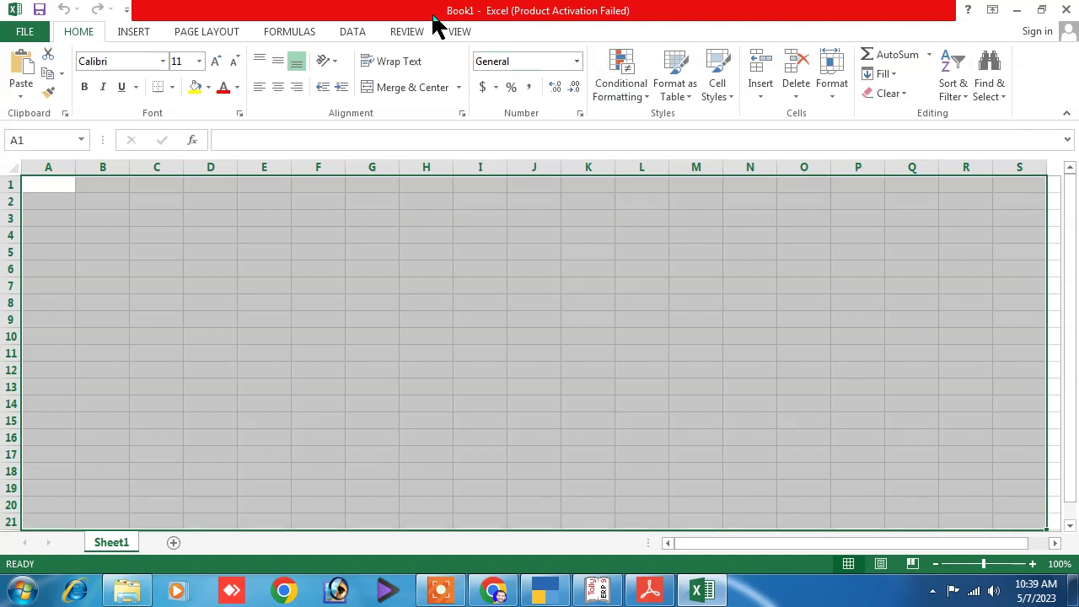
pyautogui.click(351, 34)
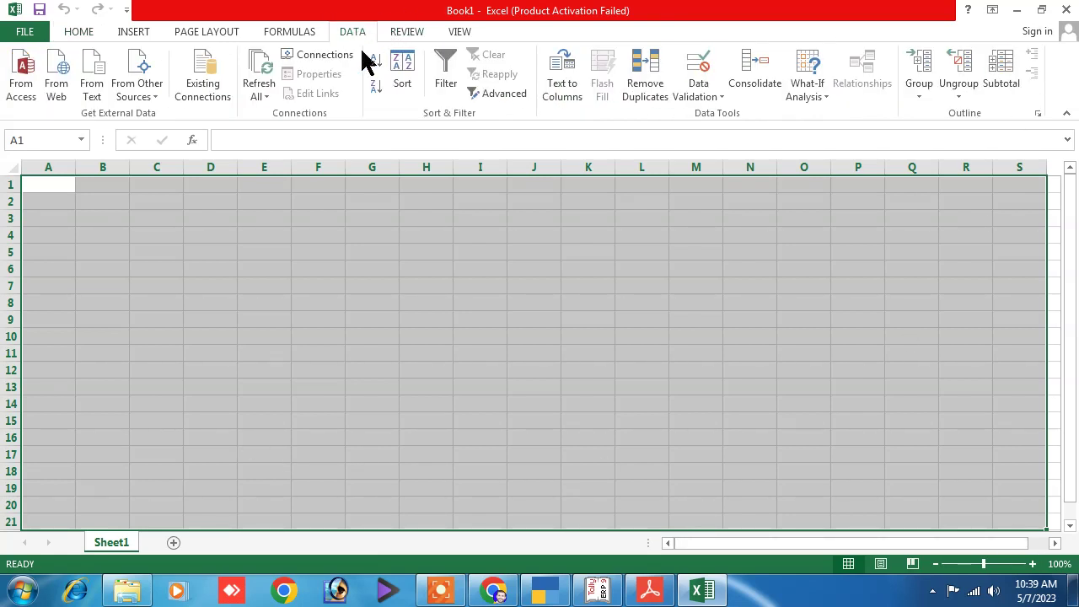
pyautogui.click(698, 100)
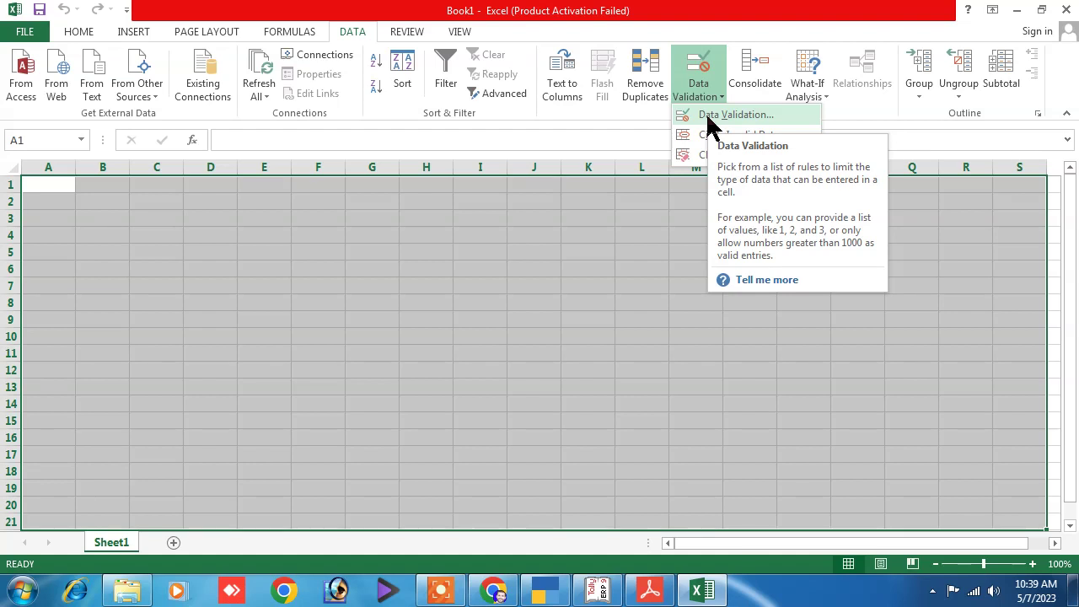
pyautogui.click(708, 114)
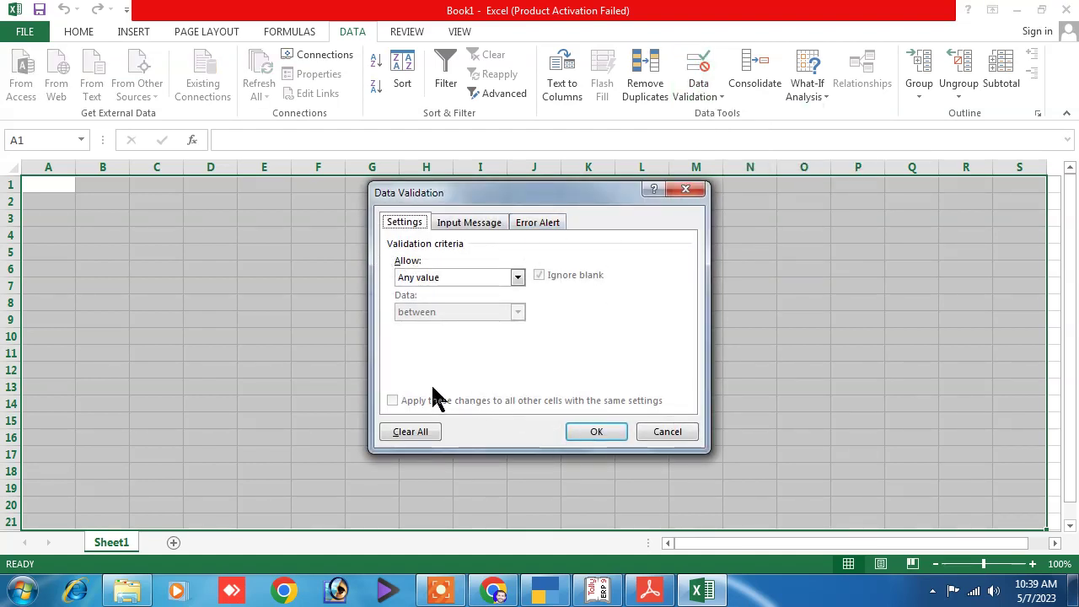
# Restrict the selected cells to whole numbers between 1000 and 5000, then make E9 active
pyautogui.click(431, 278)
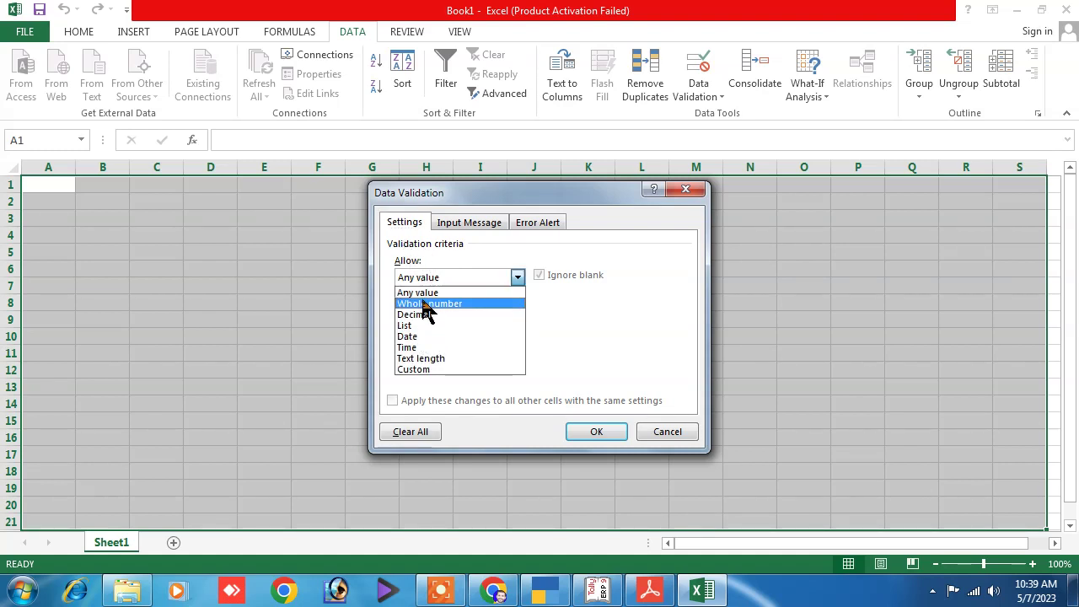
pyautogui.click(431, 303)
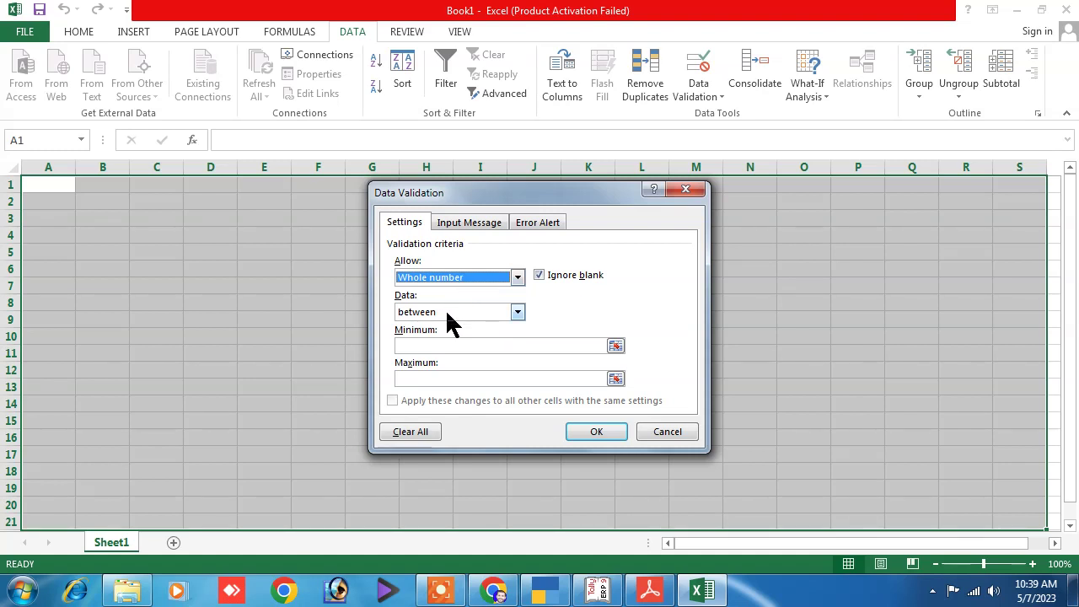
pyautogui.click(447, 312)
pyautogui.click(425, 325)
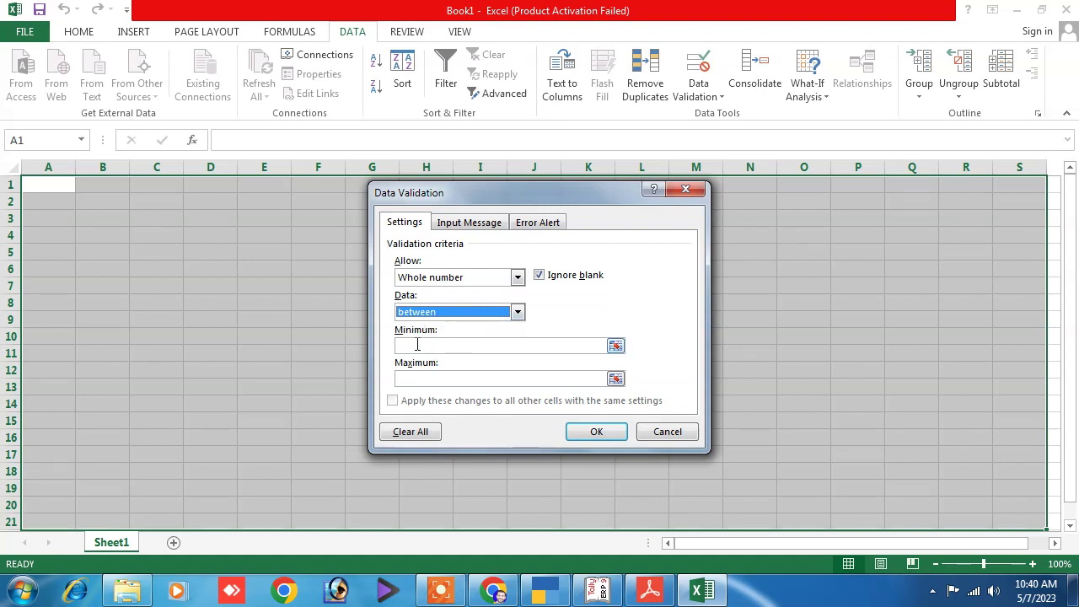
pyautogui.click(416, 344)
pyautogui.write('1000')
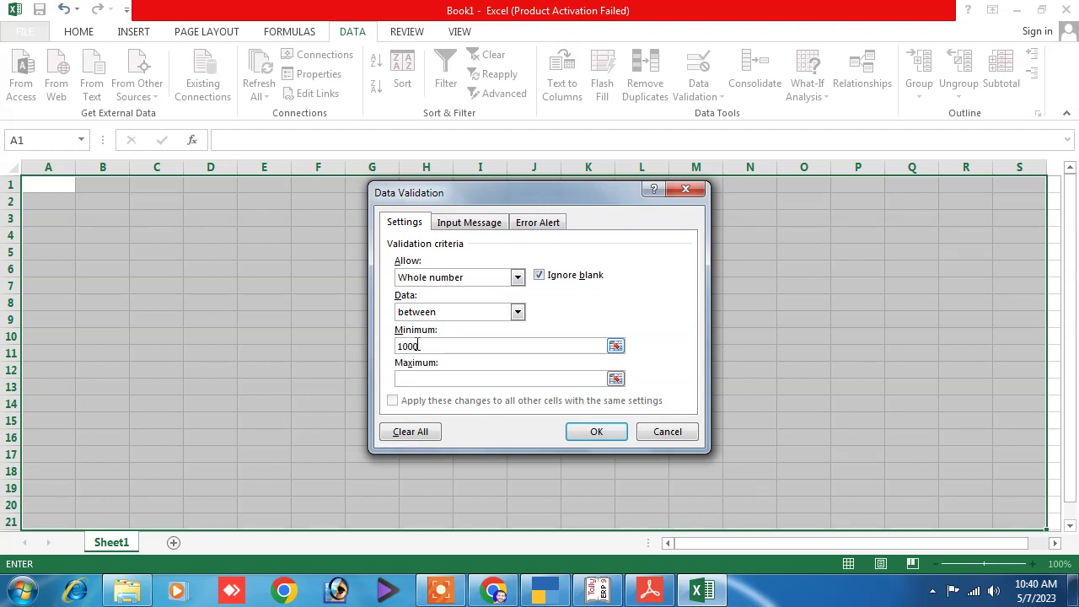
pyautogui.click(412, 379)
pyautogui.write('5000')
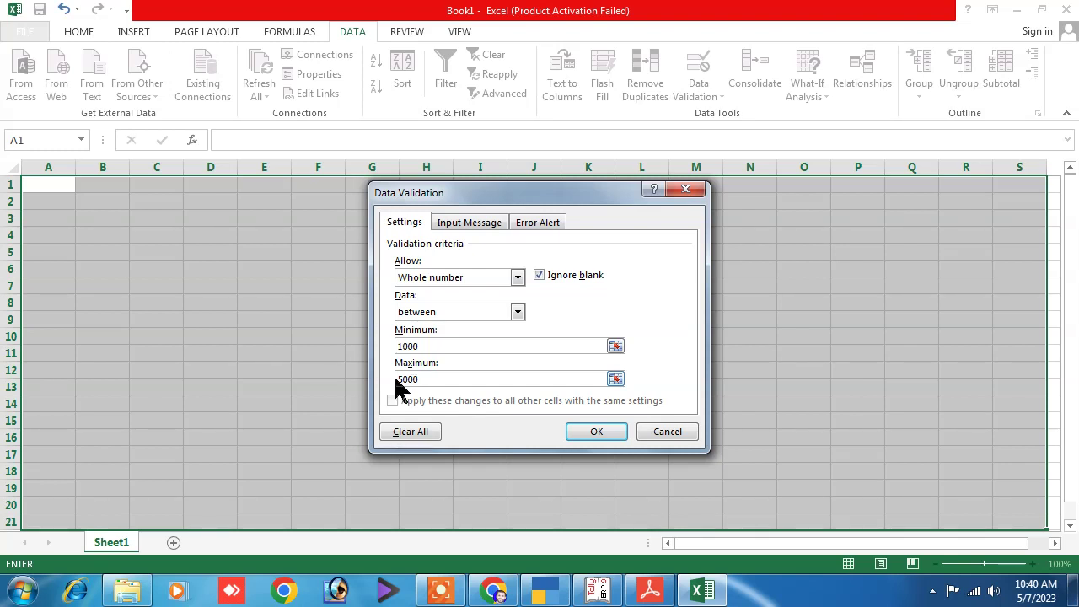
pyautogui.click(600, 438)
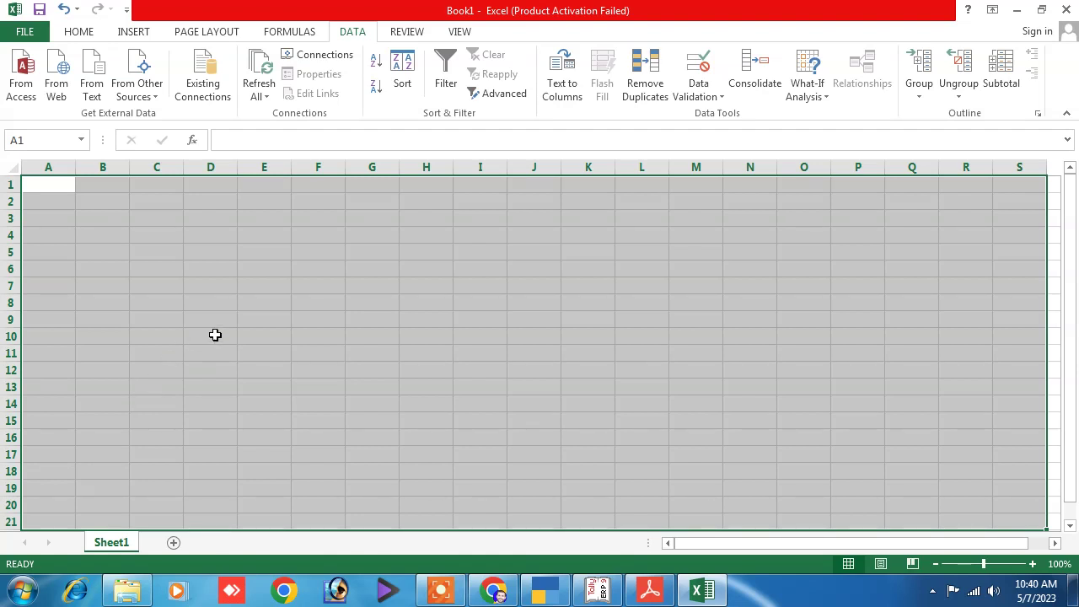
pyautogui.click(266, 328)
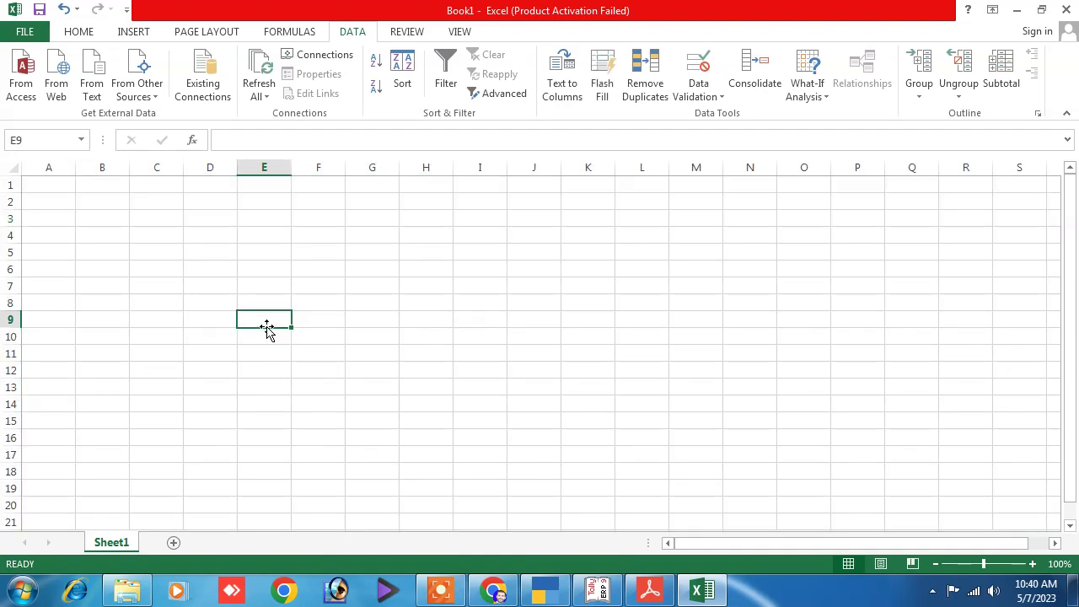
# Test the rule: 4 and 6000 are rejected, while 1000 and 5000 go into E9:E10
pyautogui.write('4')
pyautogui.press('Return')
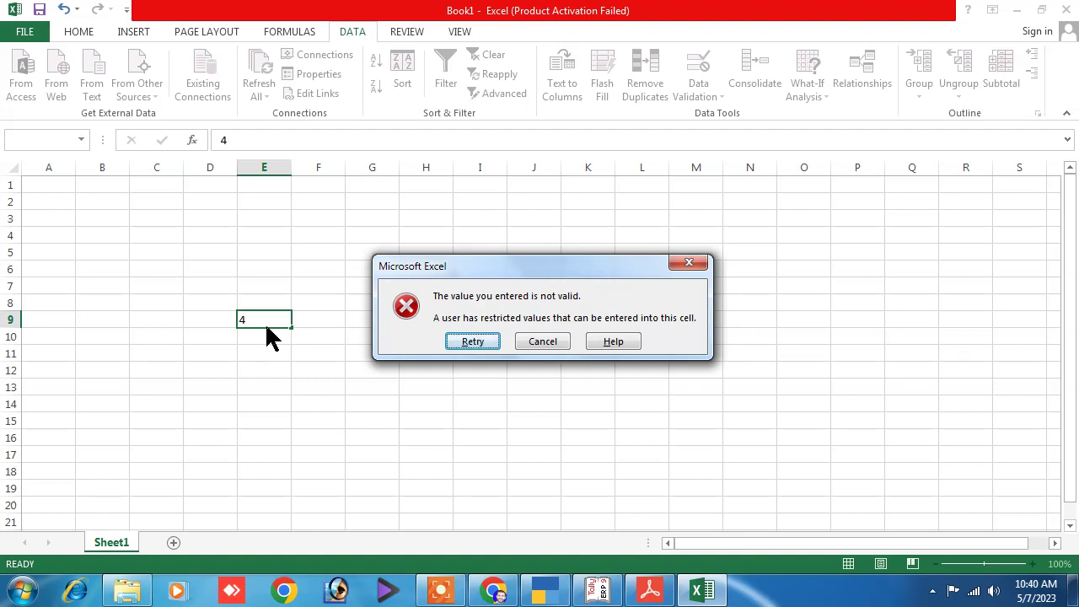
pyautogui.press('Escape')
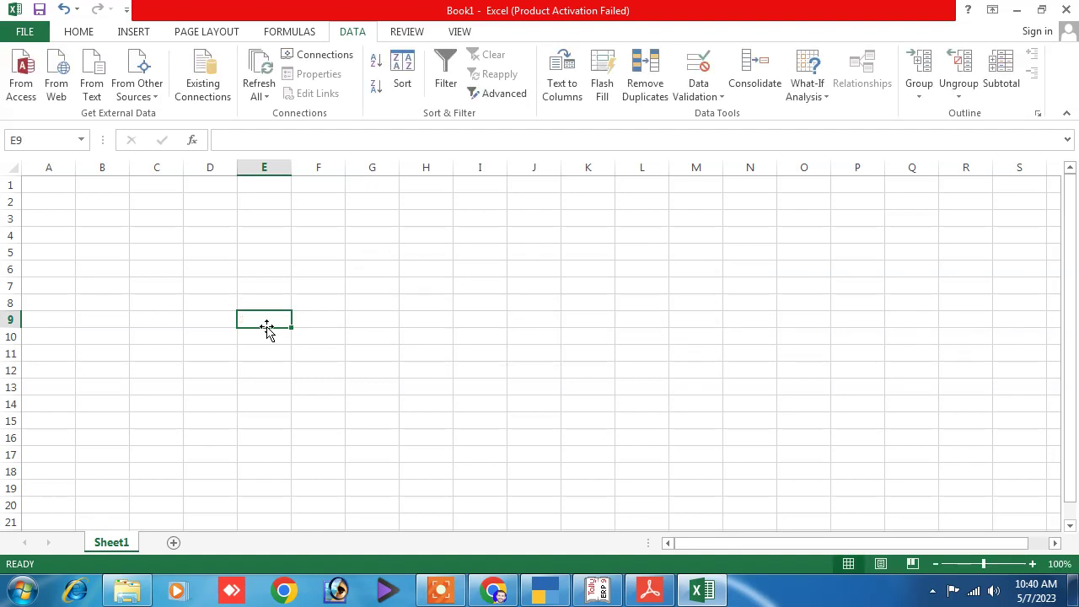
pyautogui.write('1000')
pyautogui.press('Return')
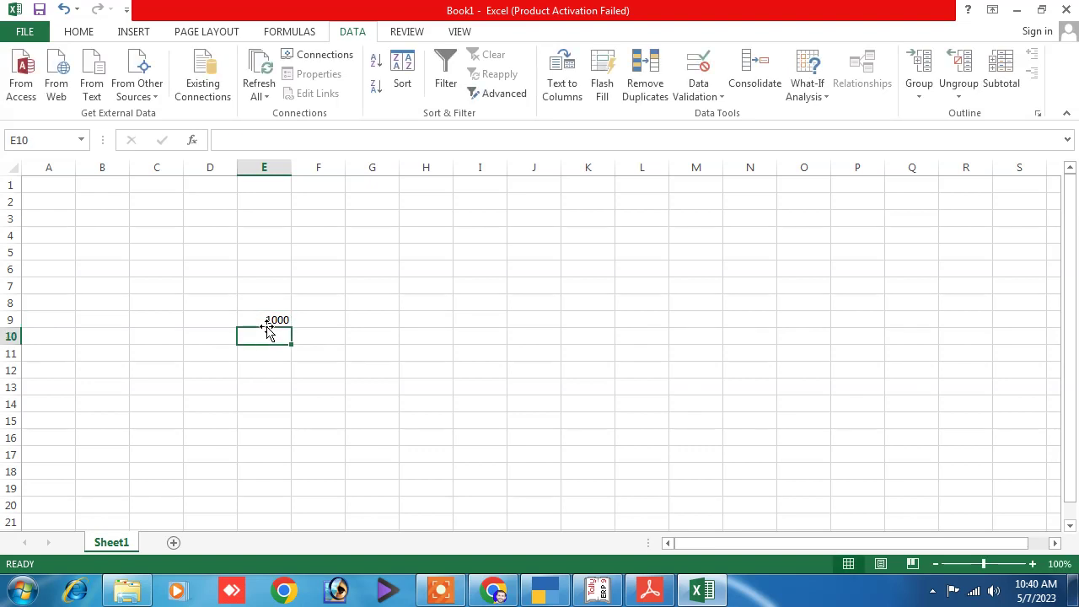
pyautogui.write('5000')
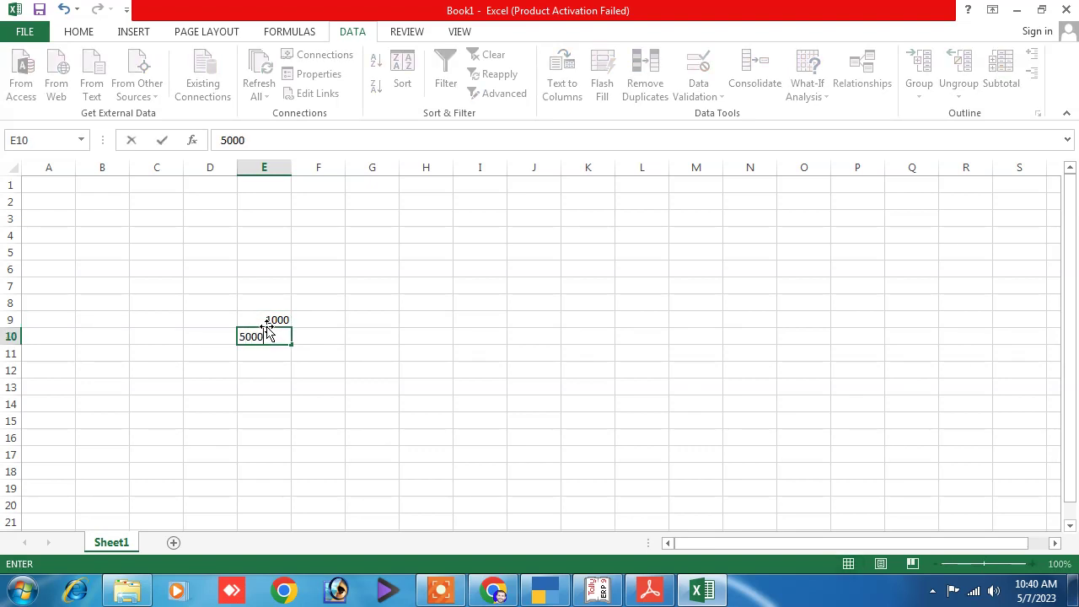
pyautogui.press('Return')
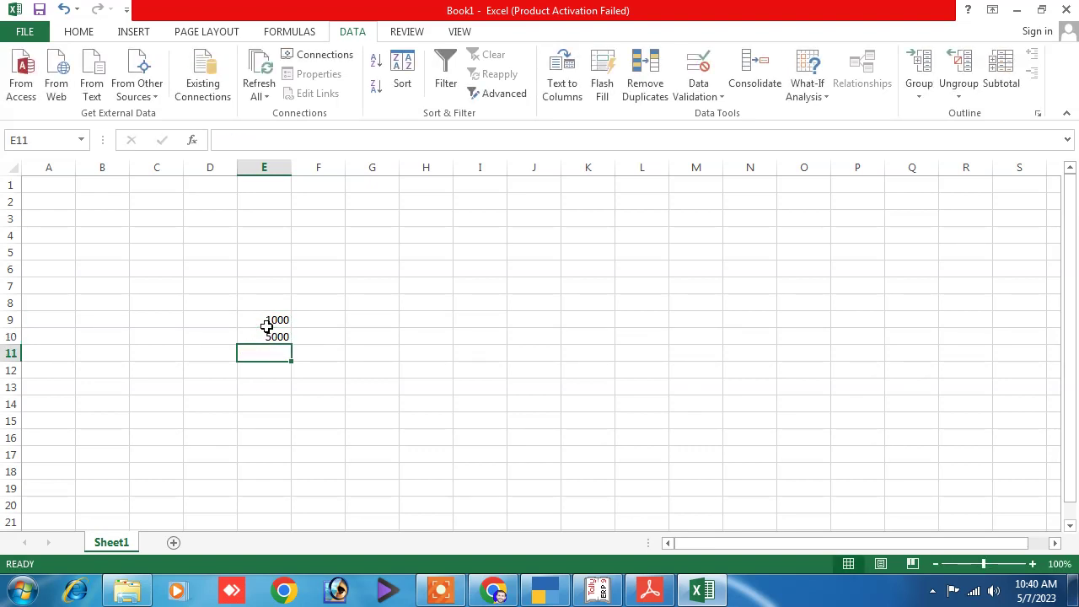
pyautogui.write('6000')
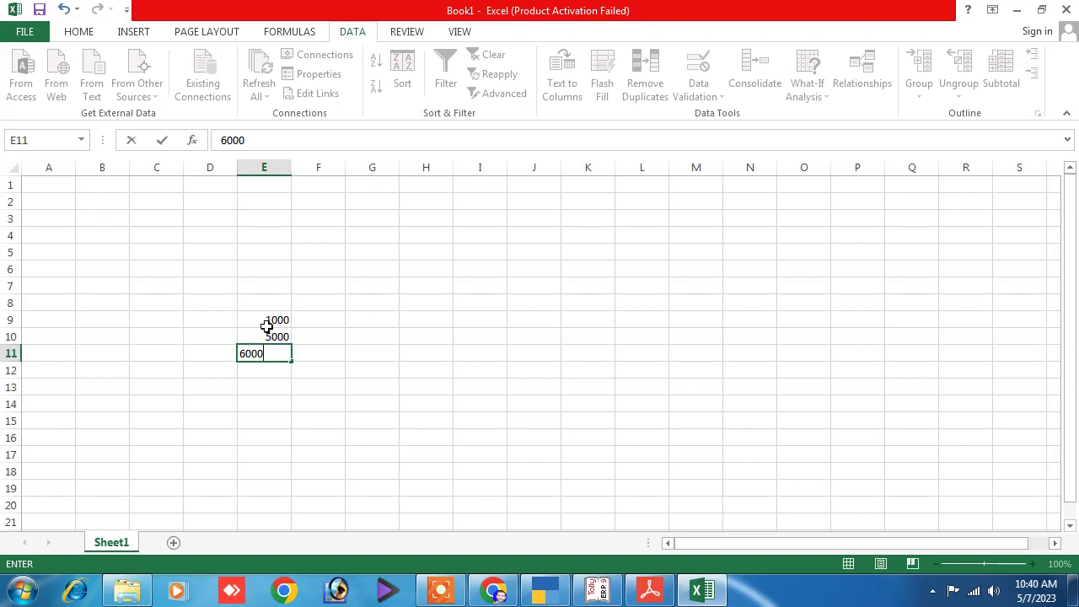
pyautogui.press('Return')
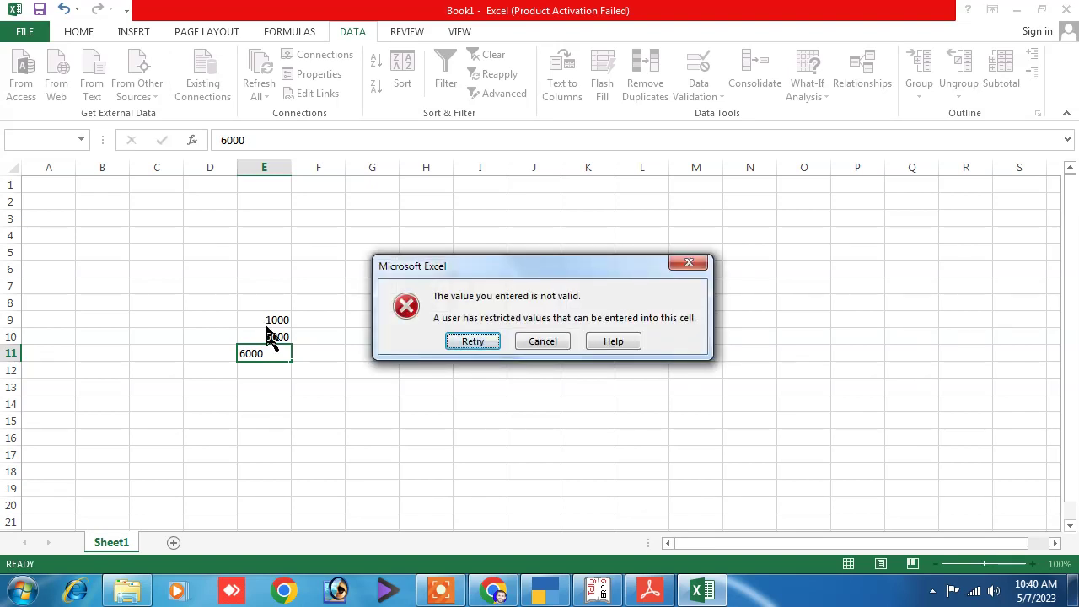
pyautogui.press('Escape')
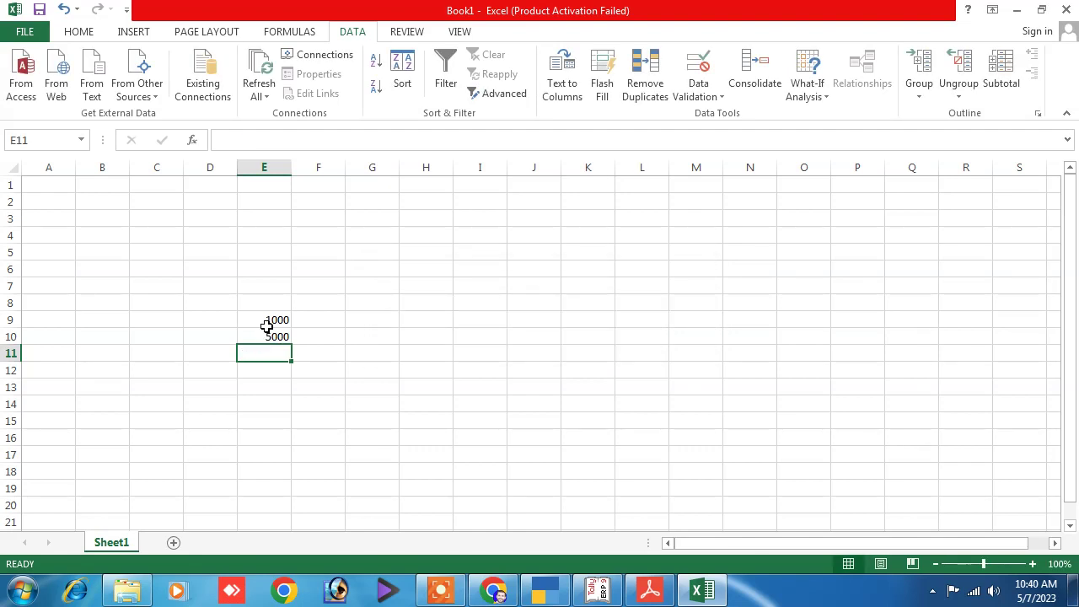
# Clear the test values from column E and select the sheet area from A1
pyautogui.click(264, 319)
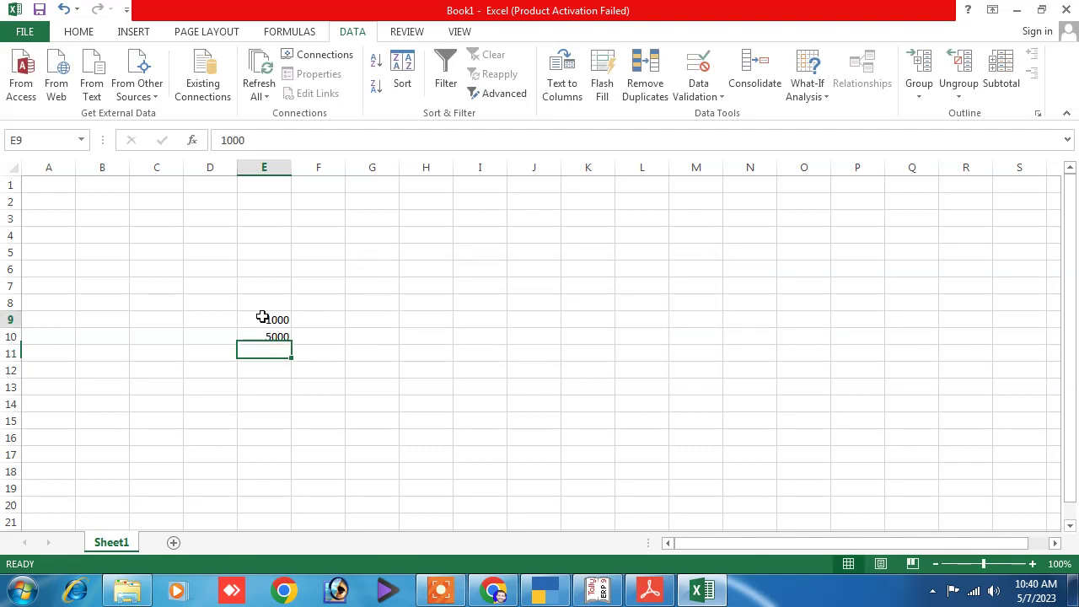
pyautogui.click(313, 384)
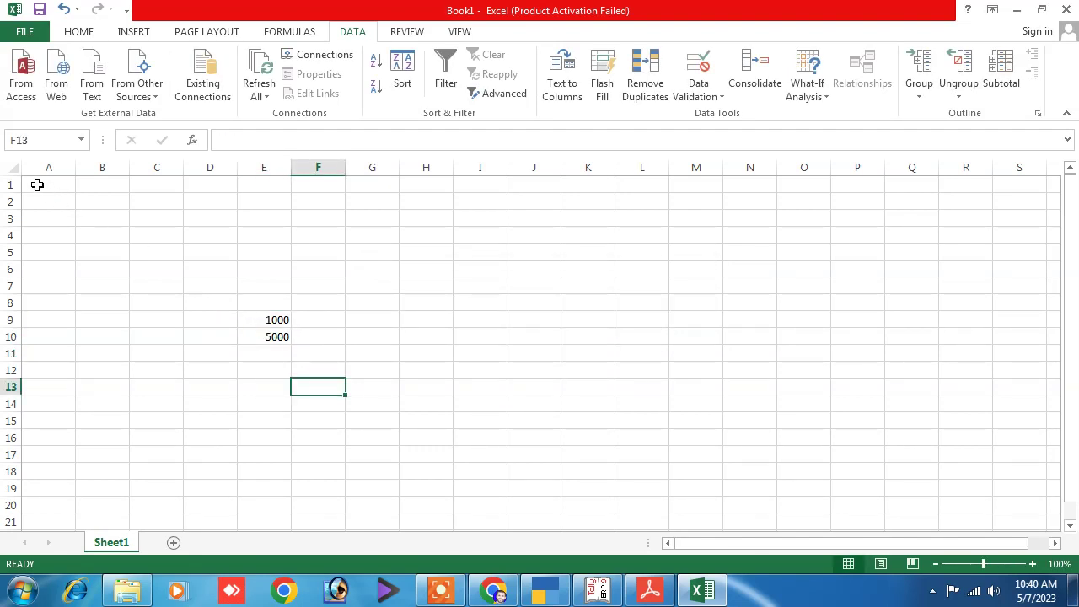
pyautogui.moveTo(40, 186); pyautogui.dragTo(998, 442)
pyautogui.click(601, 405)
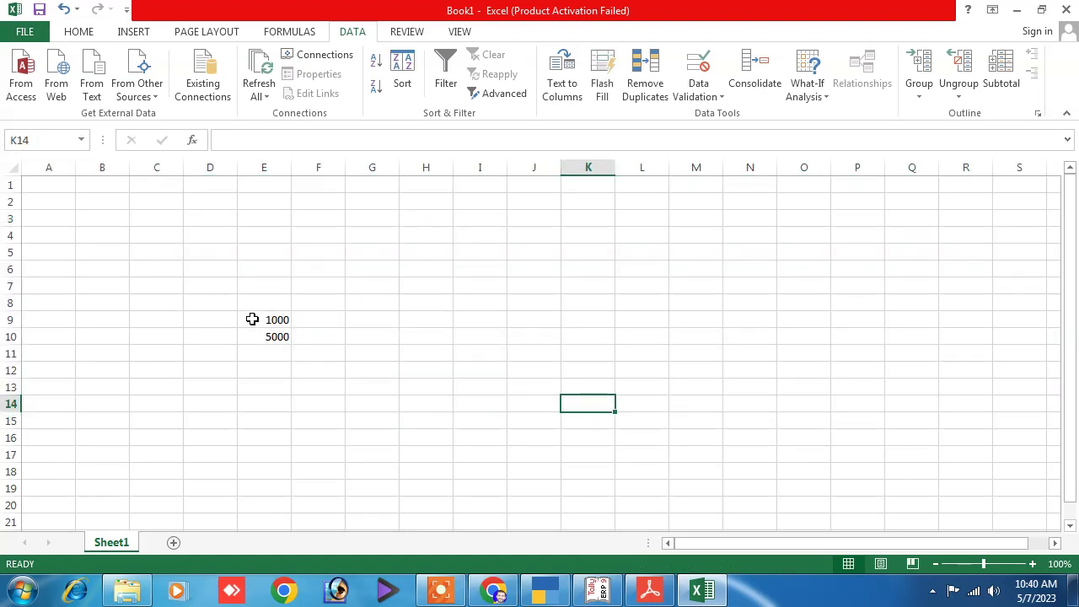
pyautogui.moveTo(266, 324); pyautogui.dragTo(272, 347)
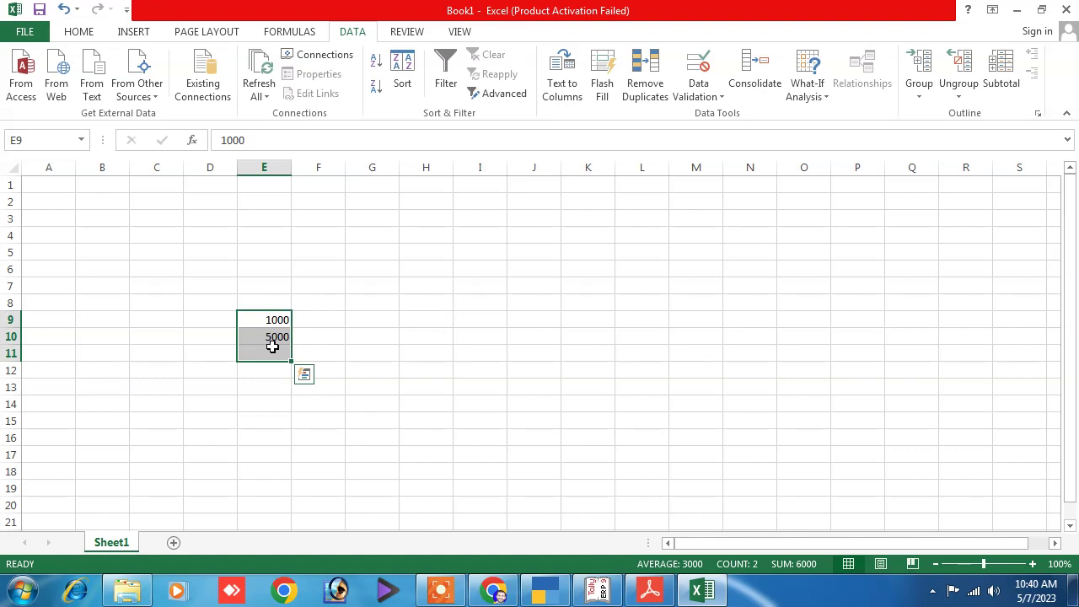
pyautogui.hotkey('ctrl', 'z')
pyautogui.hotkey('ctrl', 'z')
pyautogui.moveTo(33, 186)
pyautogui.mouseDown()
pyautogui.moveTo(374, 225)
pyautogui.moveTo(1031, 542)
pyautogui.moveTo(1033, 498)
pyautogui.mouseUp()
pyautogui.scroll(2, 984, 395)
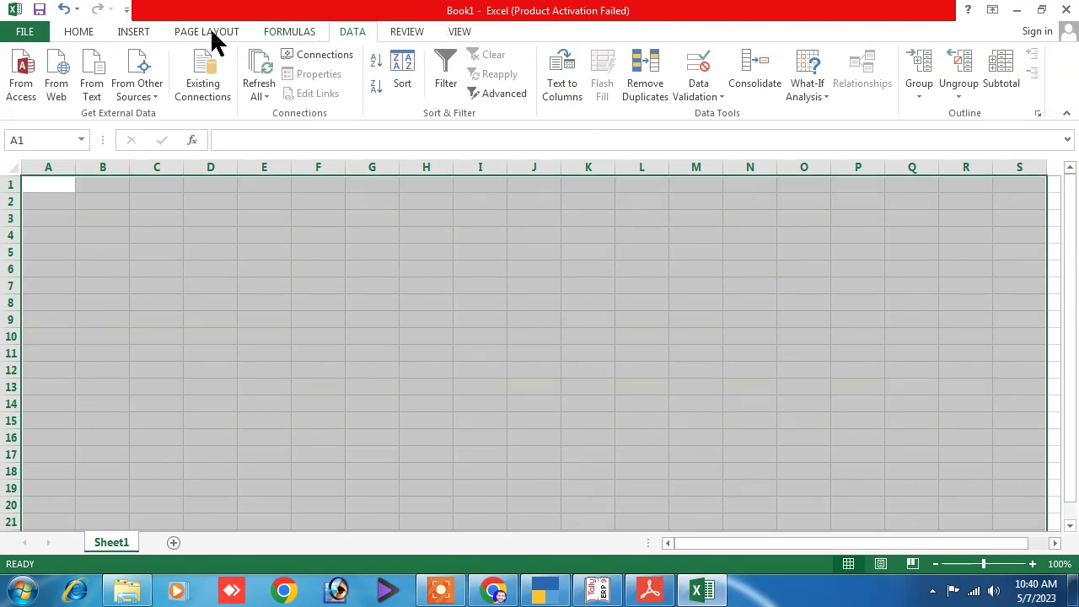
pyautogui.click(80, 32)
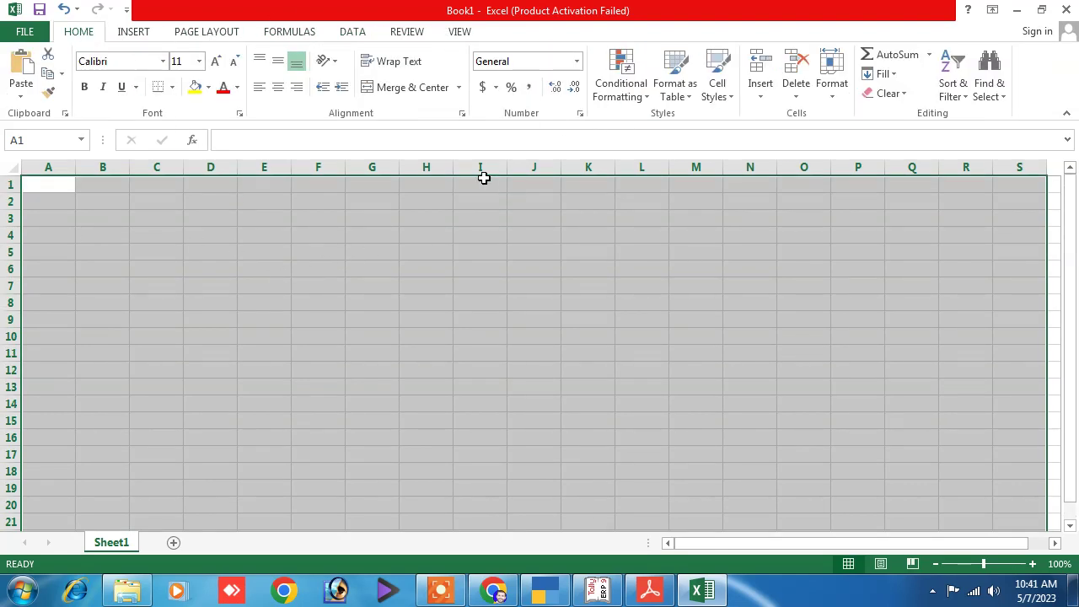
# Start a new conditional formatting rule that formats only blank cells
pyautogui.click(627, 95)
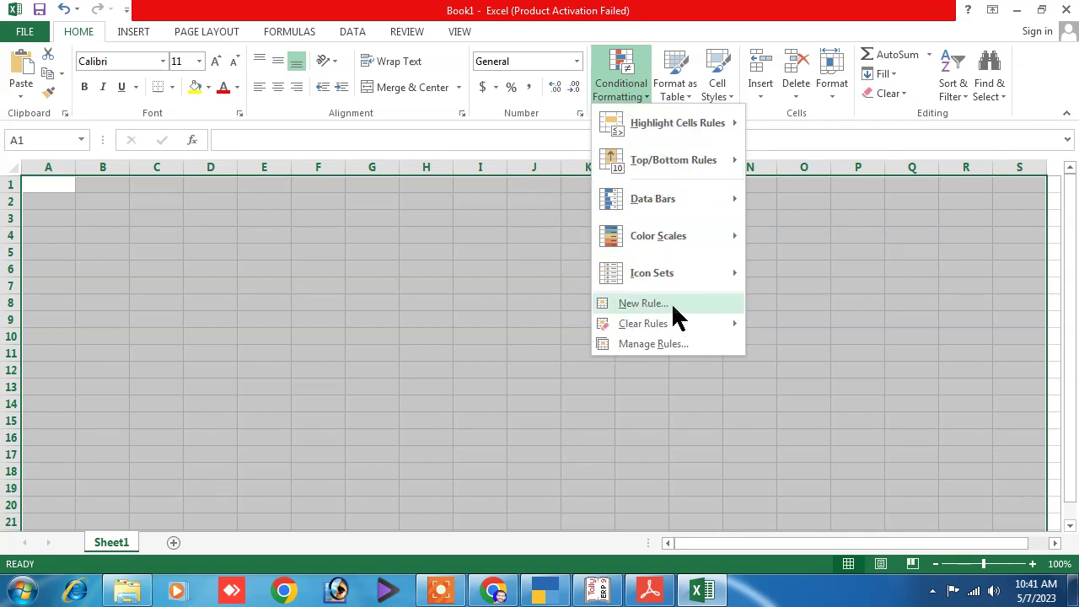
pyautogui.click(661, 305)
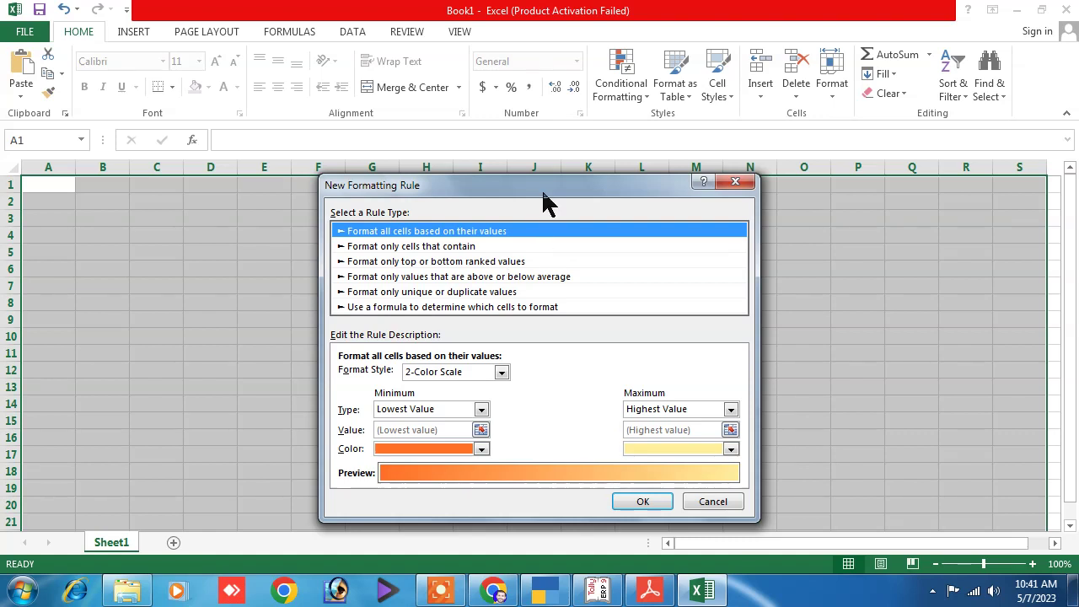
pyautogui.moveTo(545, 193); pyautogui.dragTo(517, 133)
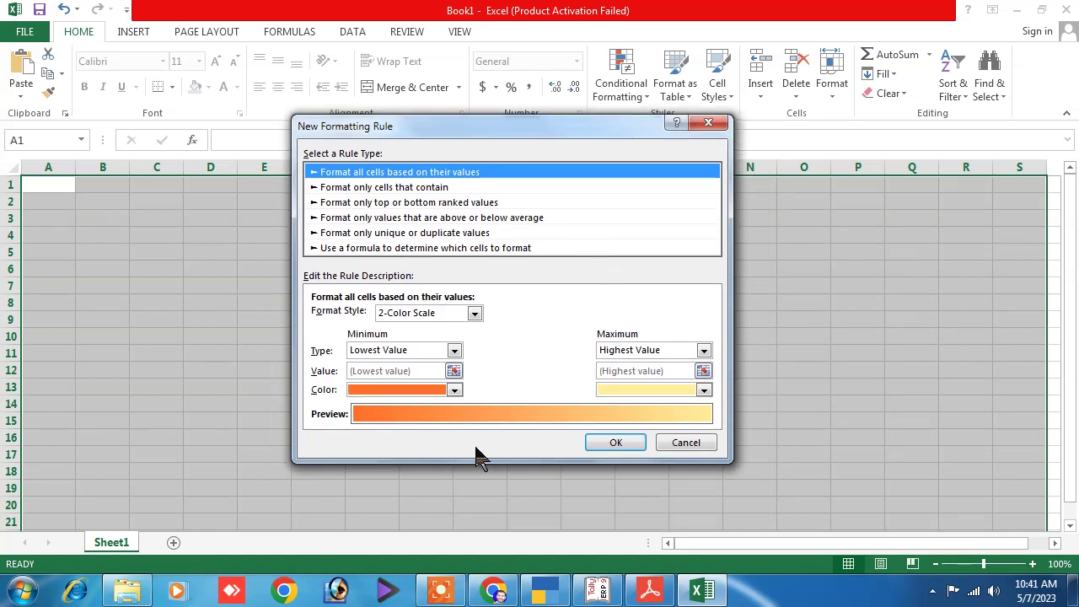
pyautogui.click(375, 187)
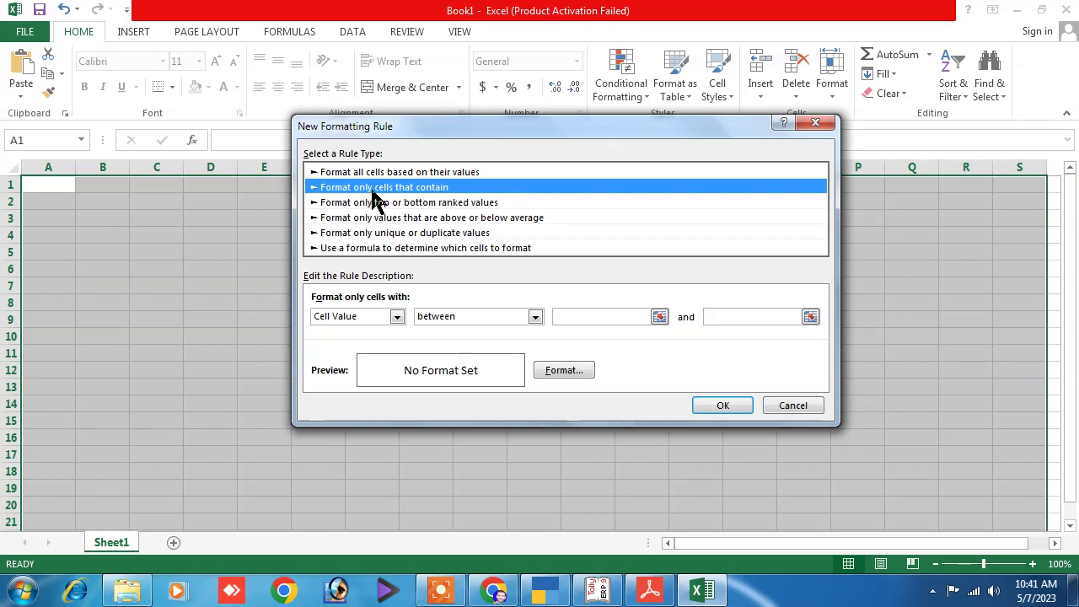
pyautogui.click(396, 318)
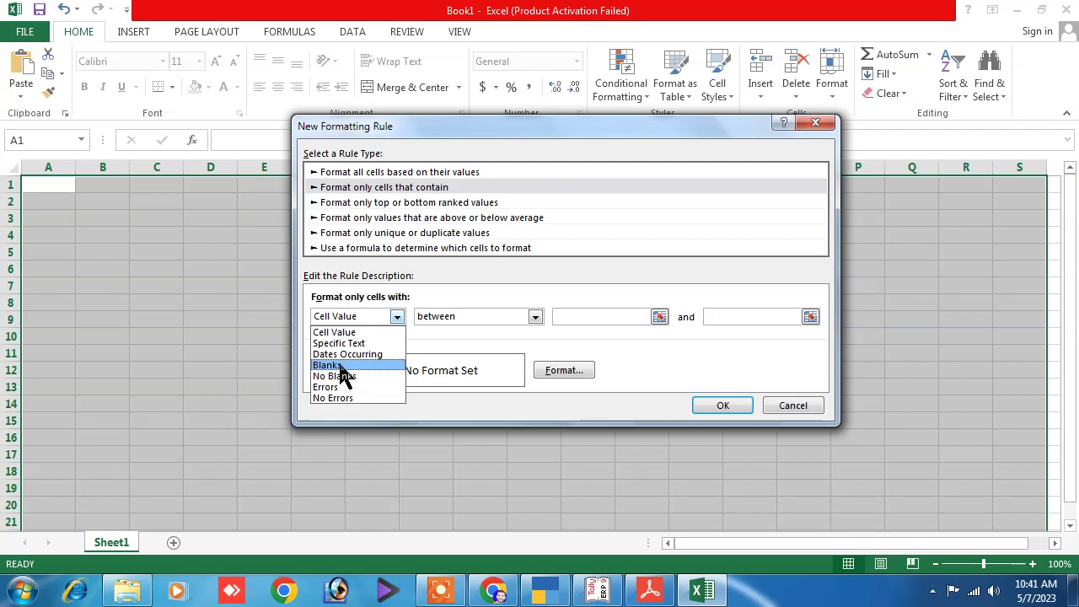
pyautogui.click(327, 365)
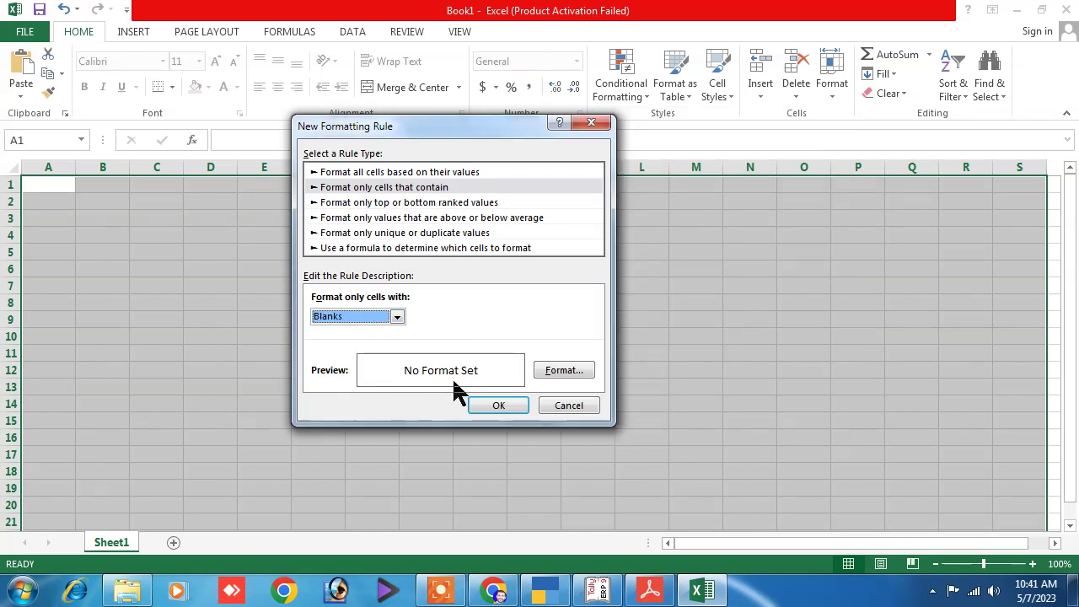
# Give blank cells top, right and bottom borders with a dark grey fill, and apply the rule
pyautogui.click(569, 370)
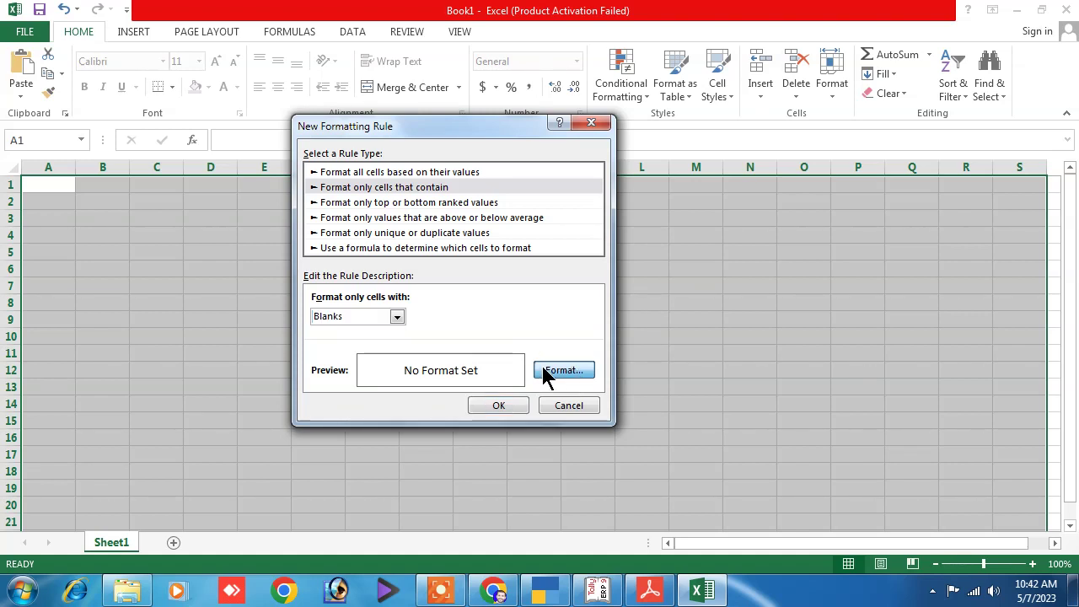
pyautogui.click(542, 371)
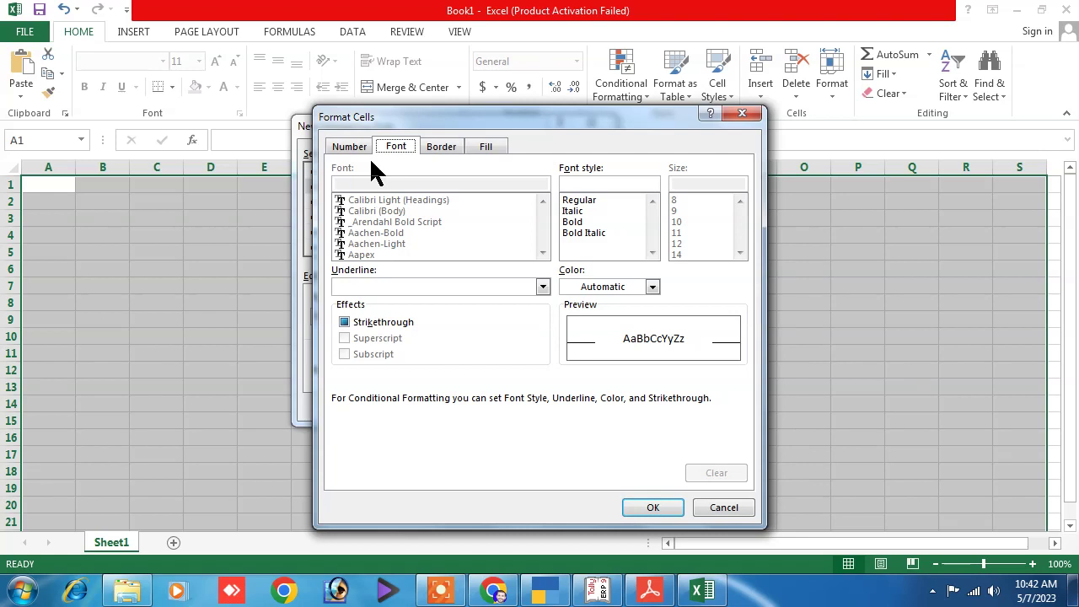
pyautogui.click(446, 152)
pyautogui.click(543, 262)
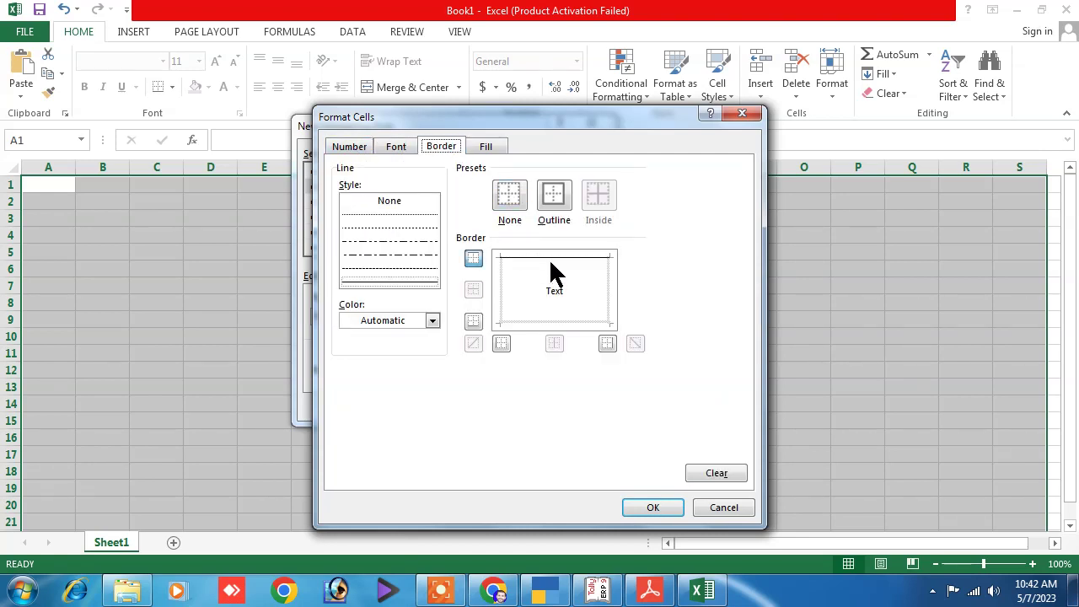
pyautogui.click(593, 290)
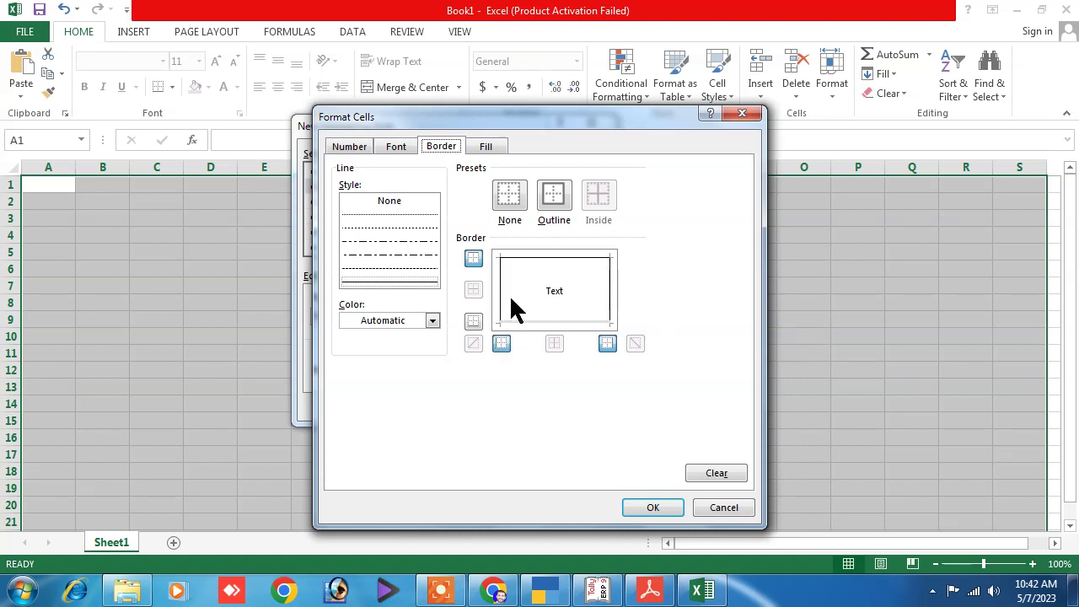
pyautogui.click(541, 313)
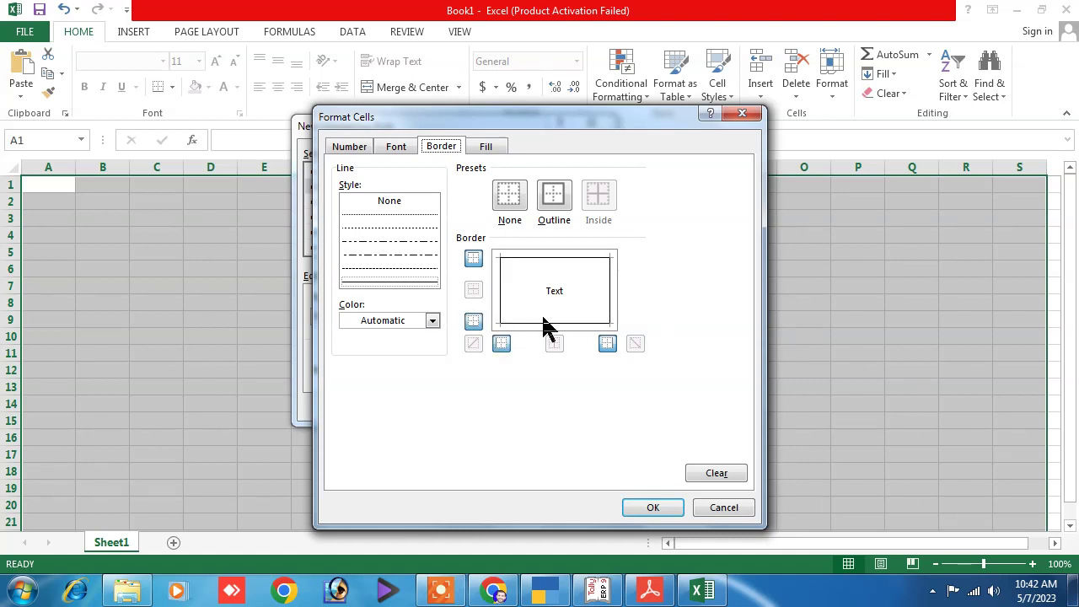
pyautogui.click(487, 149)
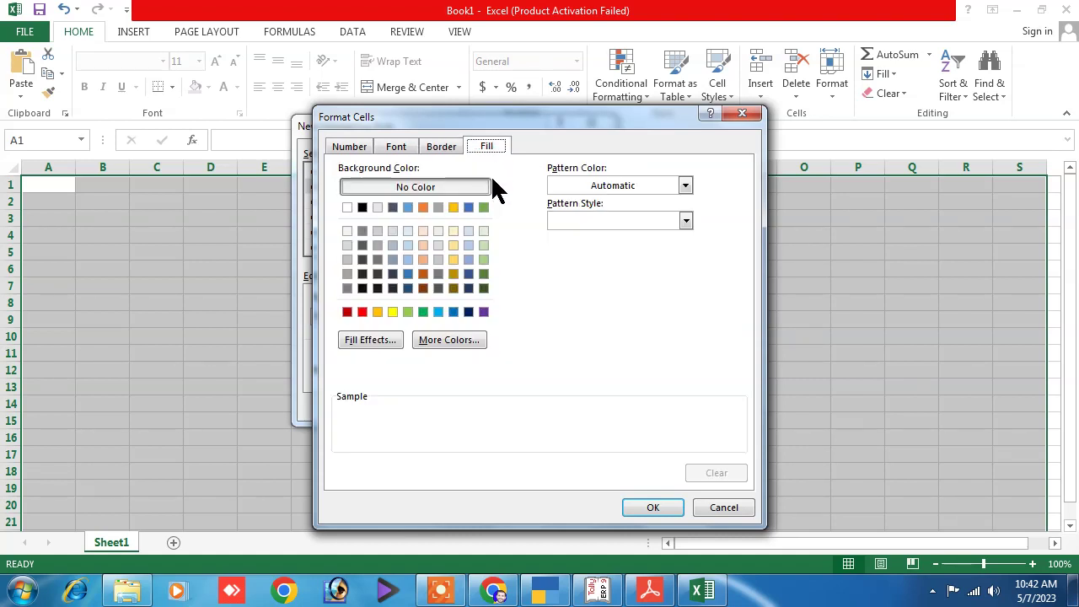
pyautogui.click(347, 245)
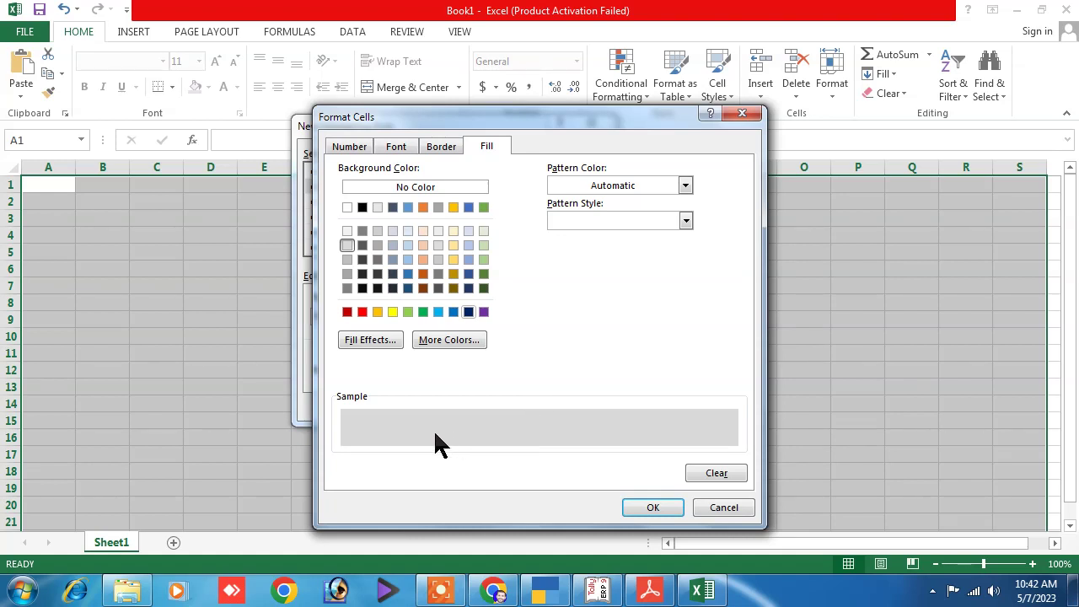
pyautogui.click(362, 231)
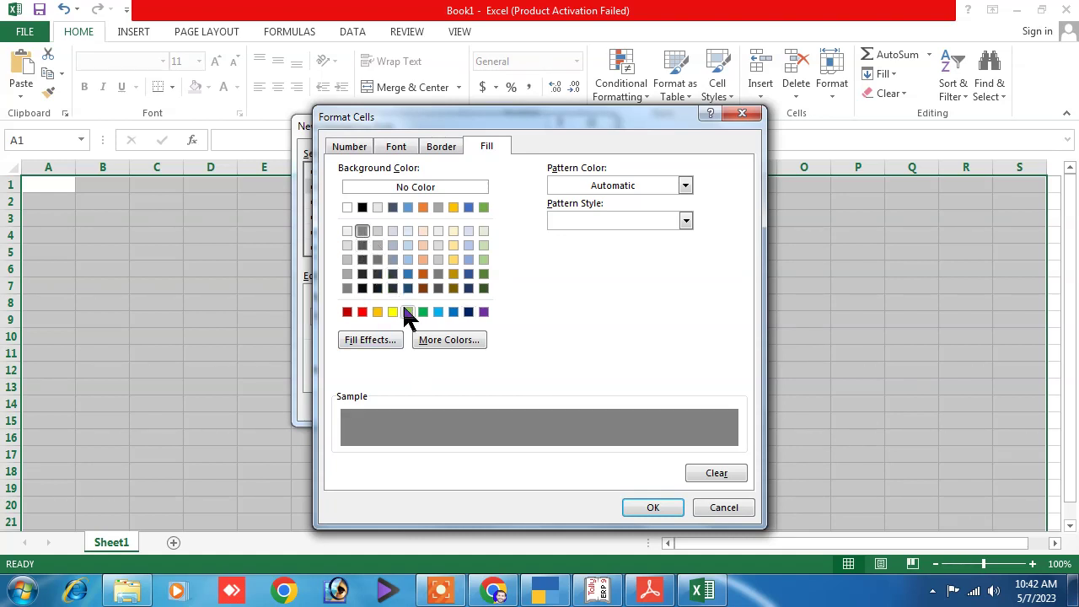
pyautogui.click(642, 512)
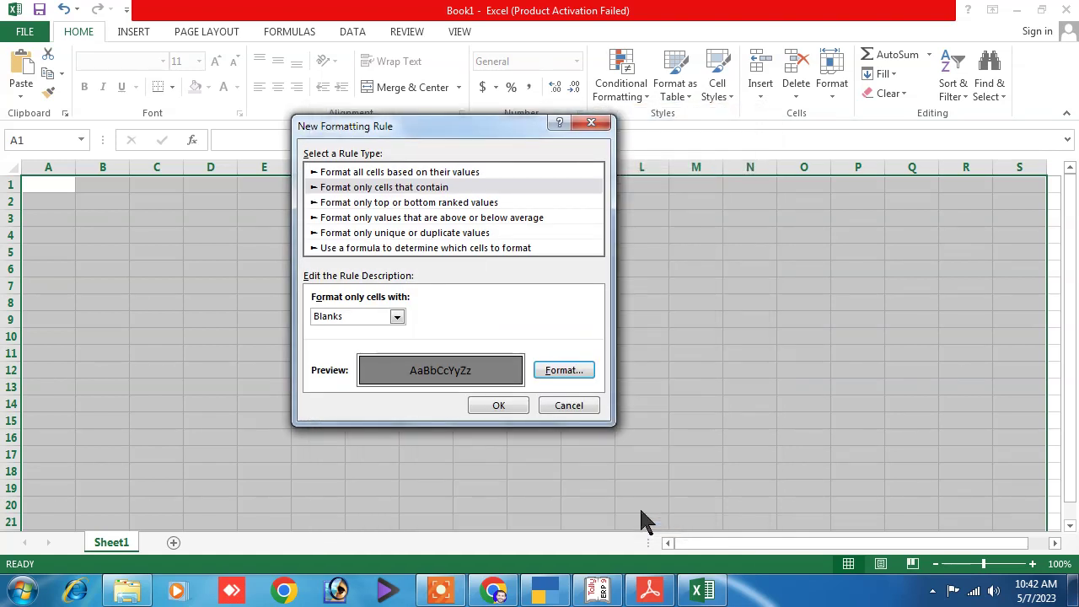
pyautogui.click(498, 405)
pyautogui.click(361, 369)
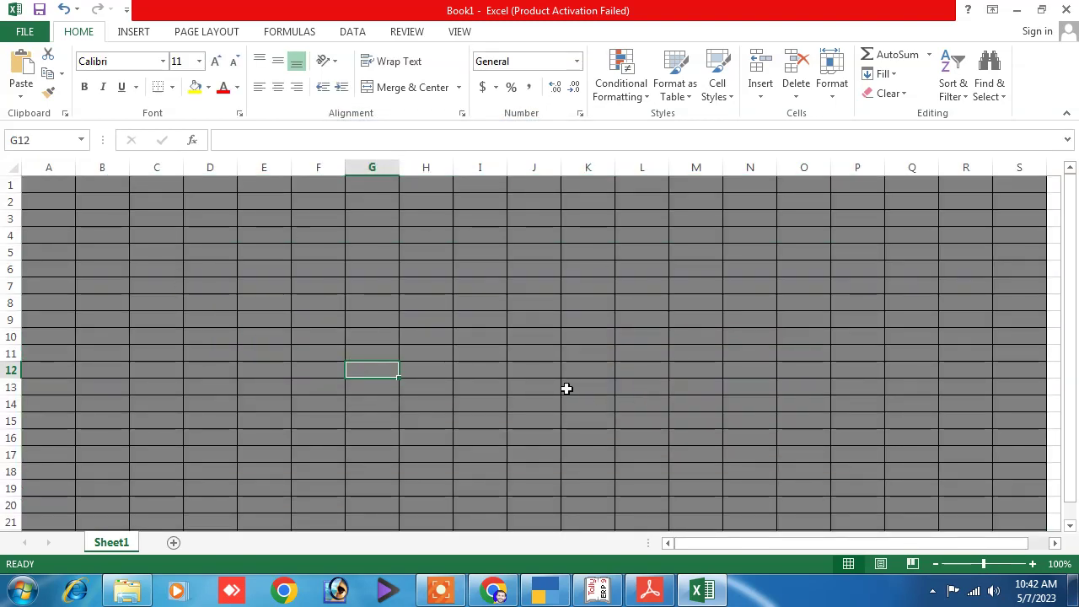
pyautogui.click(502, 369)
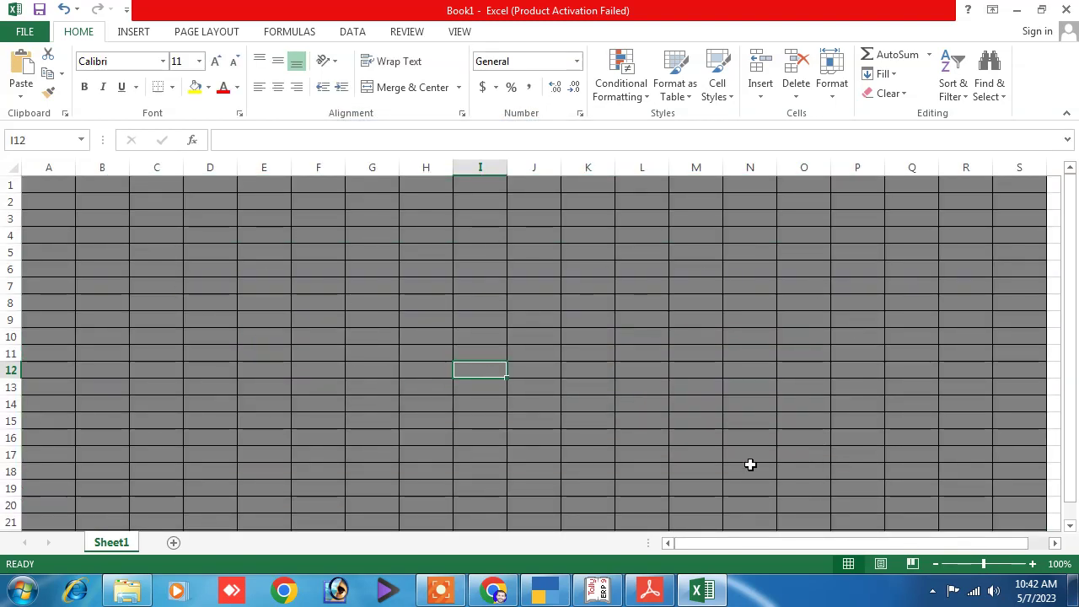
pyautogui.click(349, 373)
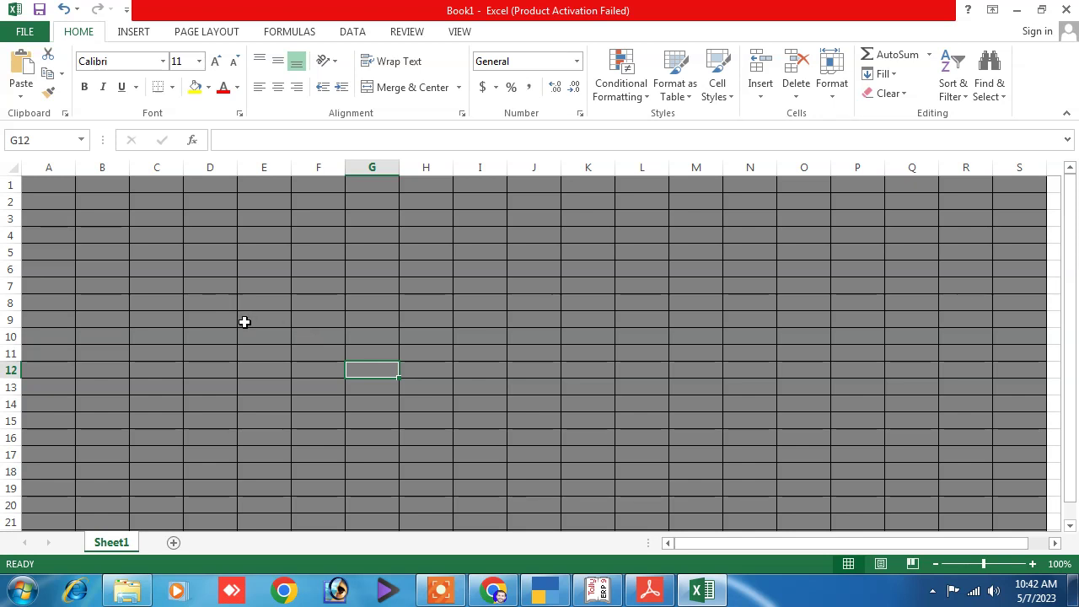
pyautogui.click(331, 310)
pyautogui.write('dfd')
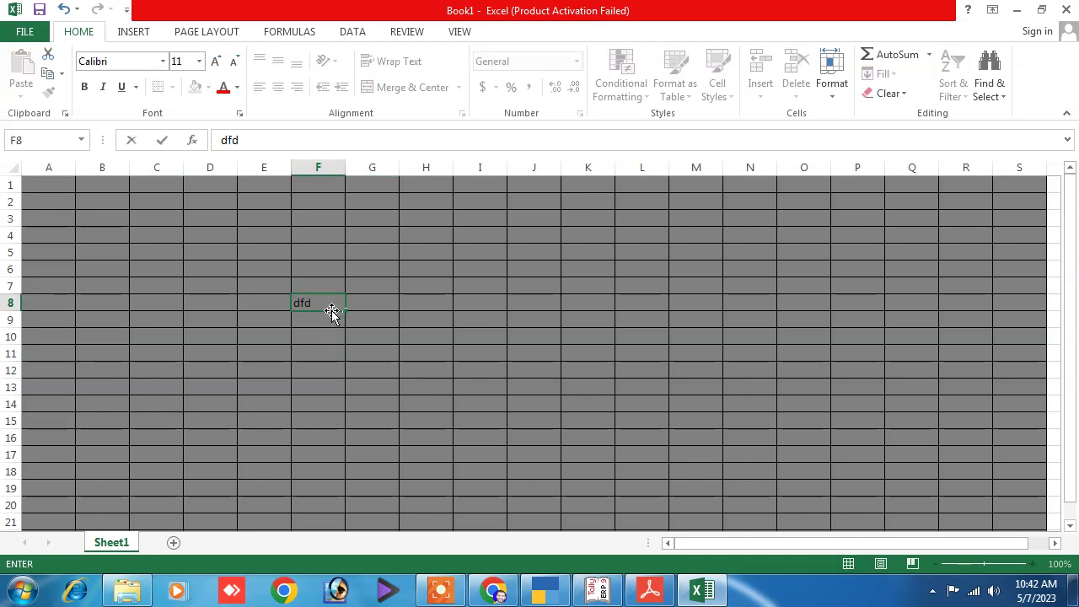
pyautogui.press('Return')
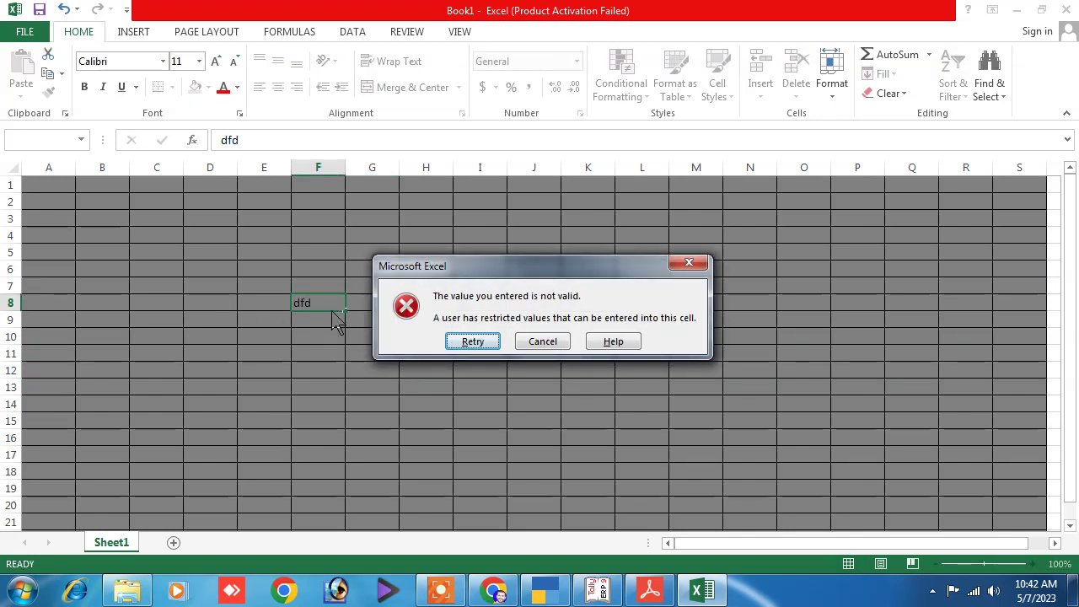
pyautogui.press('Escape')
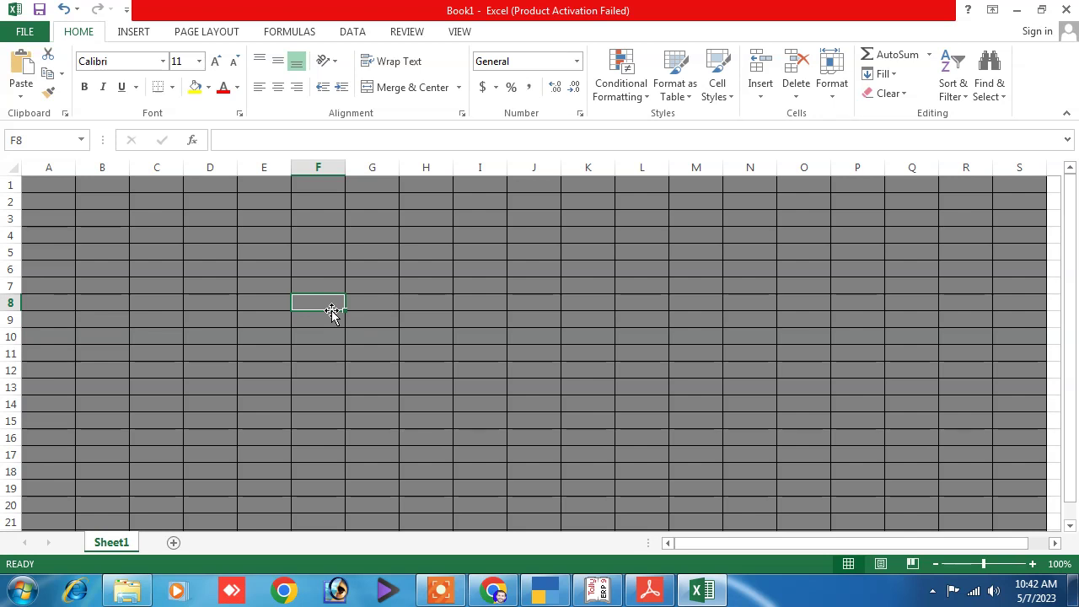
pyautogui.write('4555')
pyautogui.press('Return')
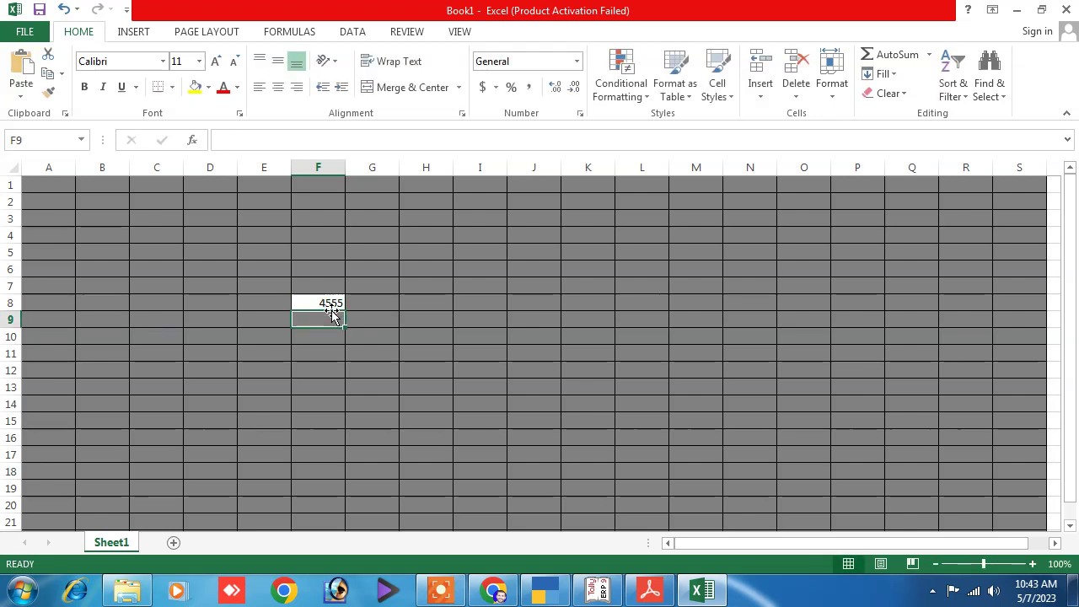
pyautogui.write('544')
pyautogui.press('Return')
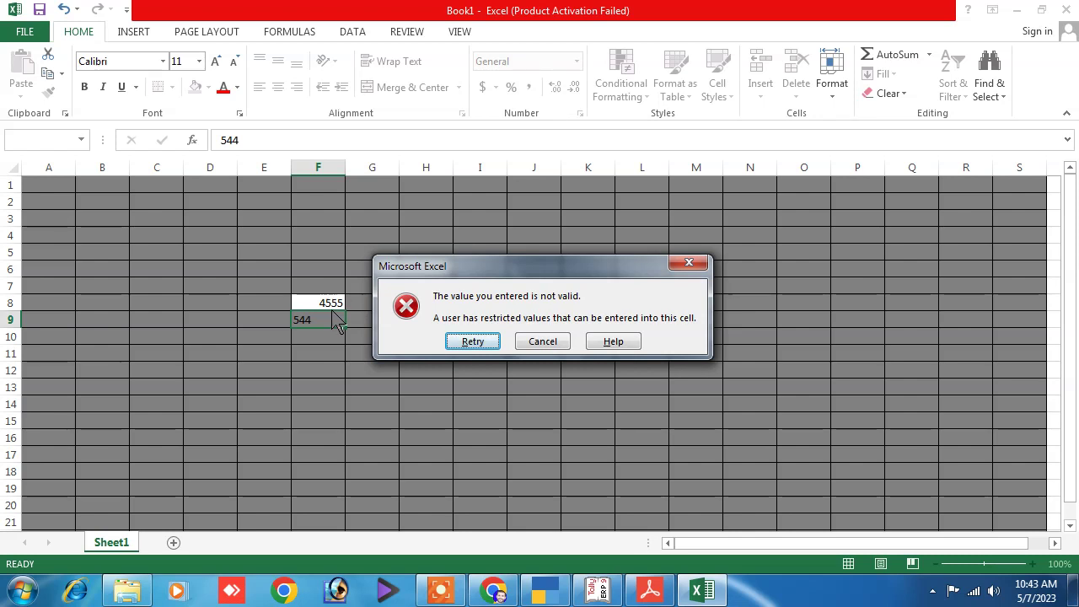
pyautogui.press('Escape')
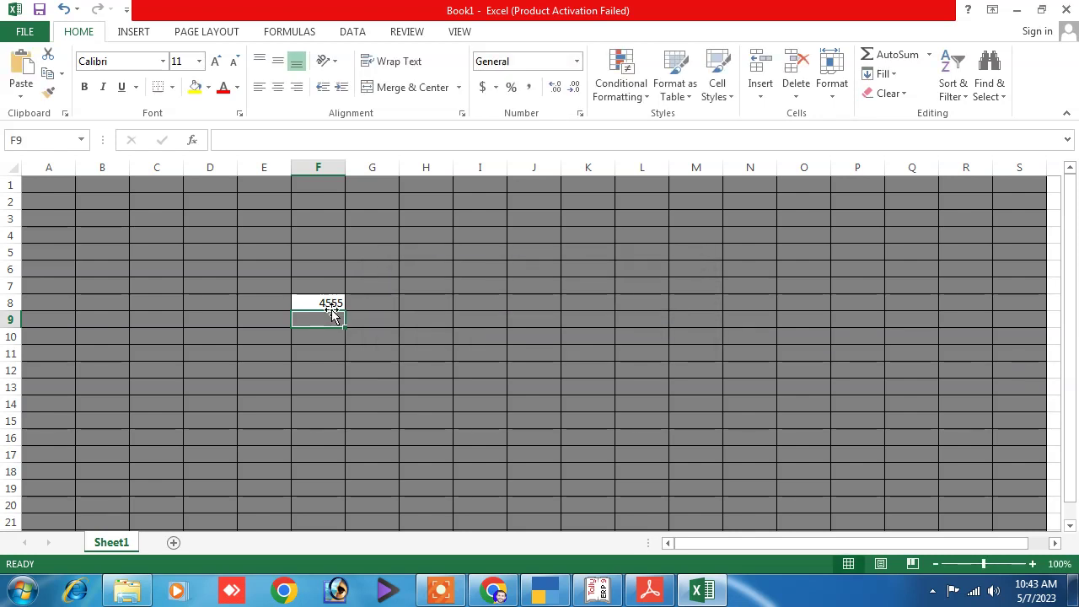
pyautogui.write('5000')
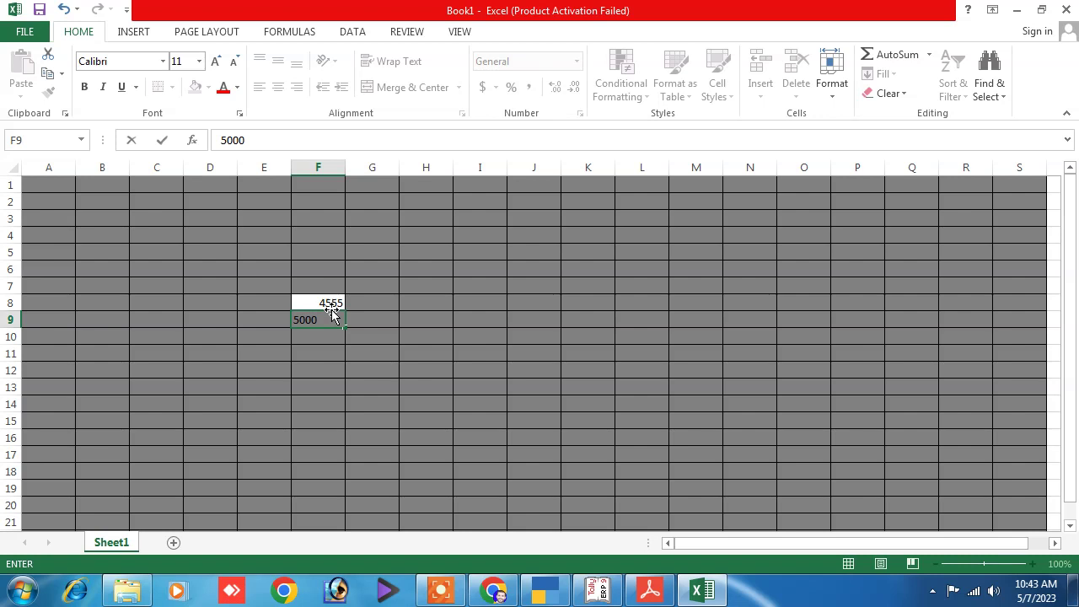
pyautogui.press('Return')
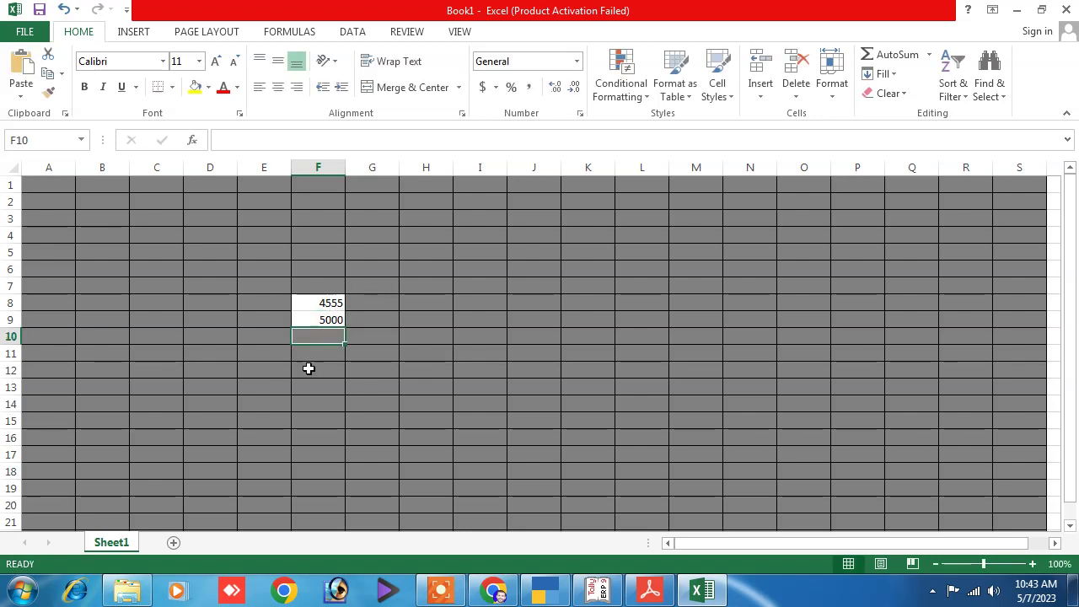
pyautogui.hotkey('shift', 'Up')
pyautogui.hotkey('shift', 'Up')
pyautogui.click(366, 335)
pyautogui.hotkey('ctrl', 'z')
pyautogui.hotkey('ctrl', 'z')
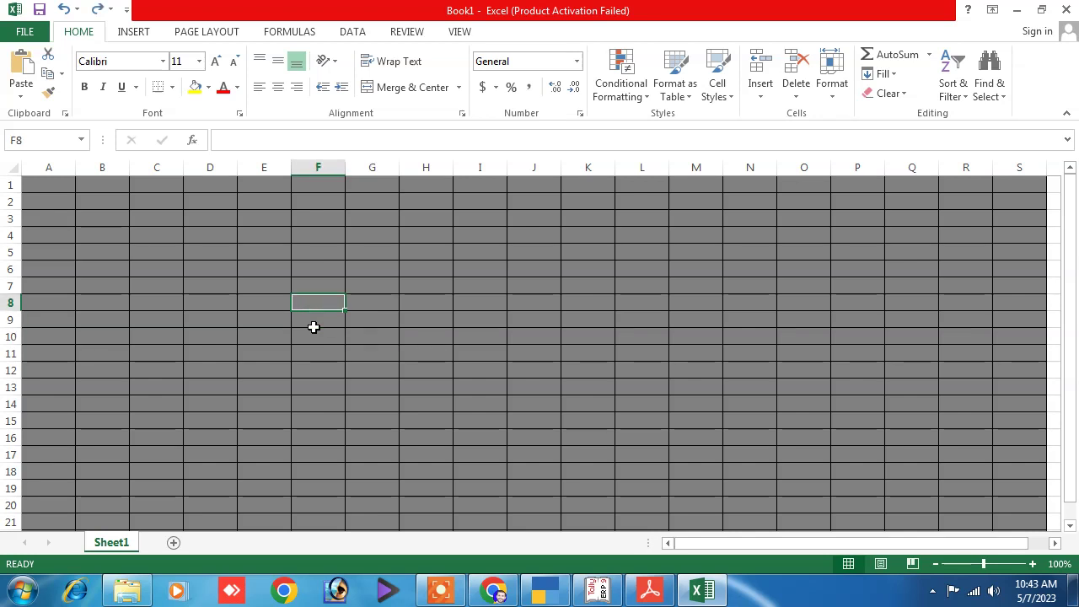
pyautogui.click(432, 288)
# Select A1:S26 and begin a new rule formatting only cells with No Blanks
pyautogui.moveTo(51, 185); pyautogui.dragTo(1023, 524)
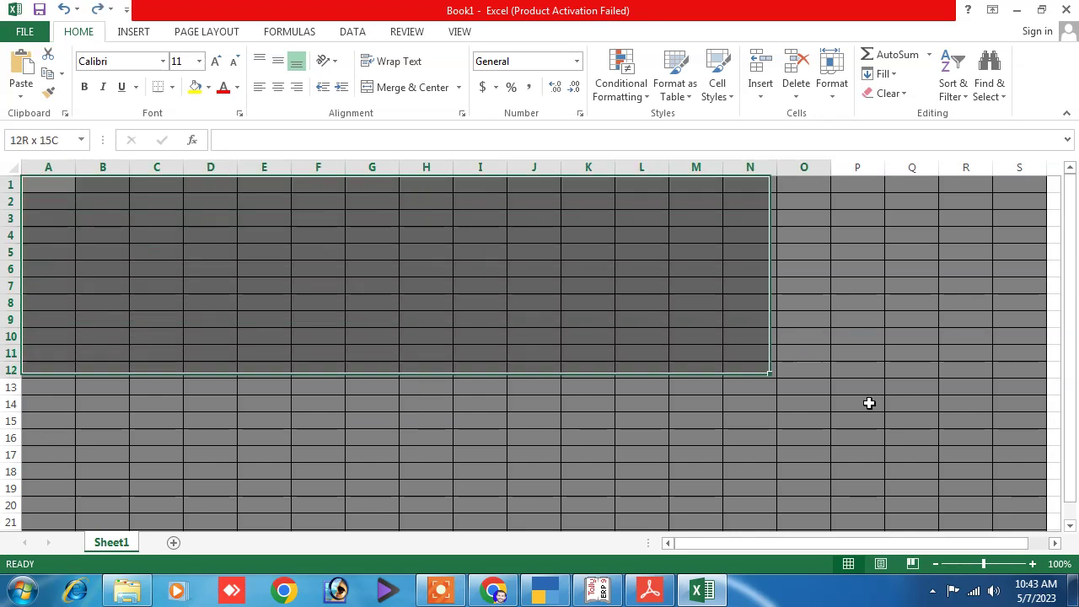
pyautogui.moveTo(1023, 524); pyautogui.dragTo(1021, 450)
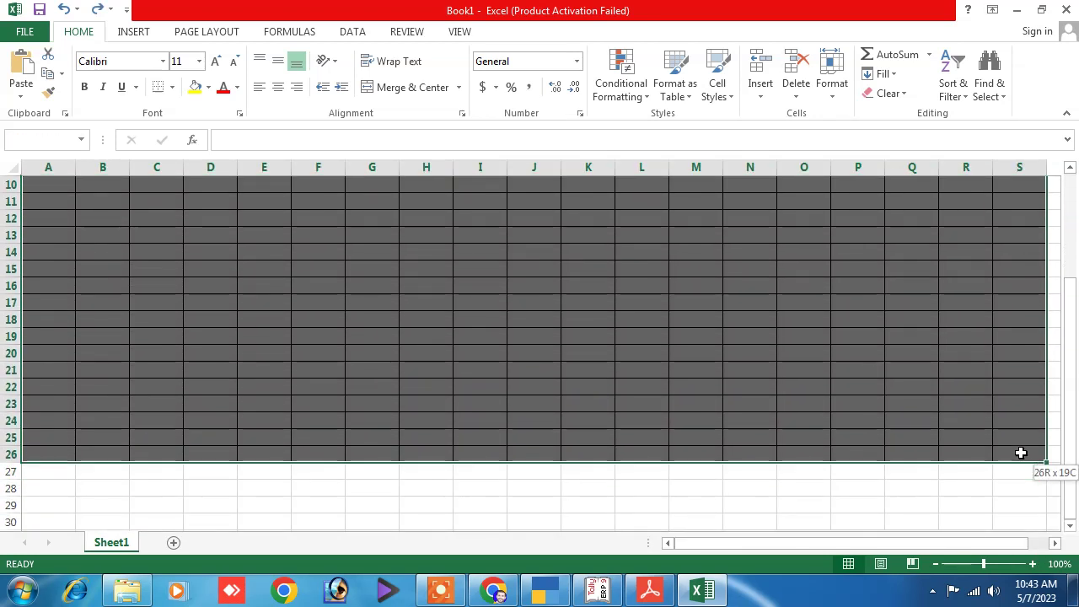
pyautogui.scroll(3, 749, 403)
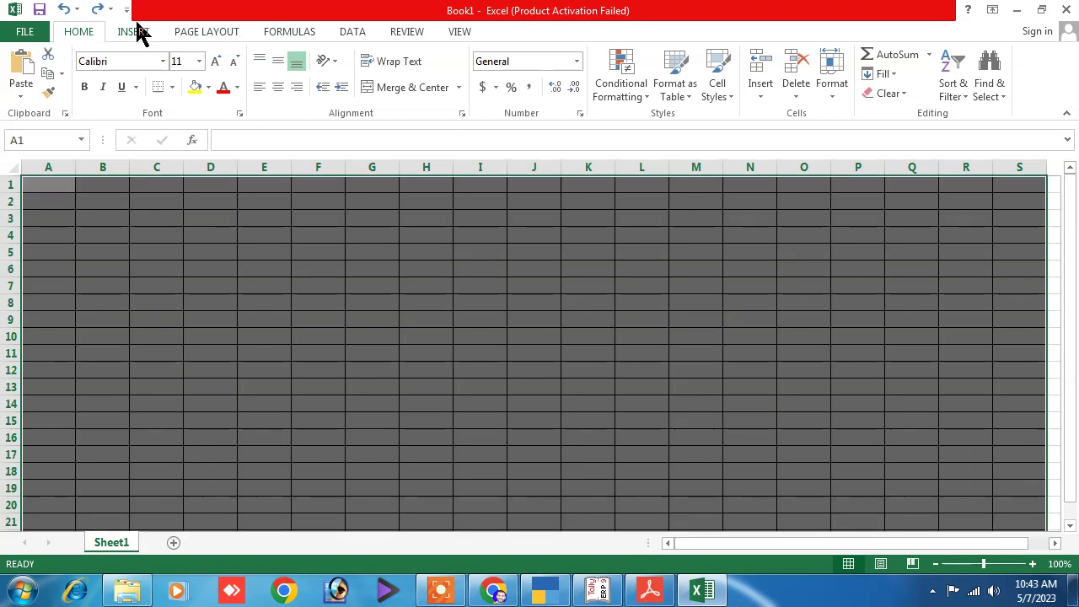
pyautogui.click(613, 93)
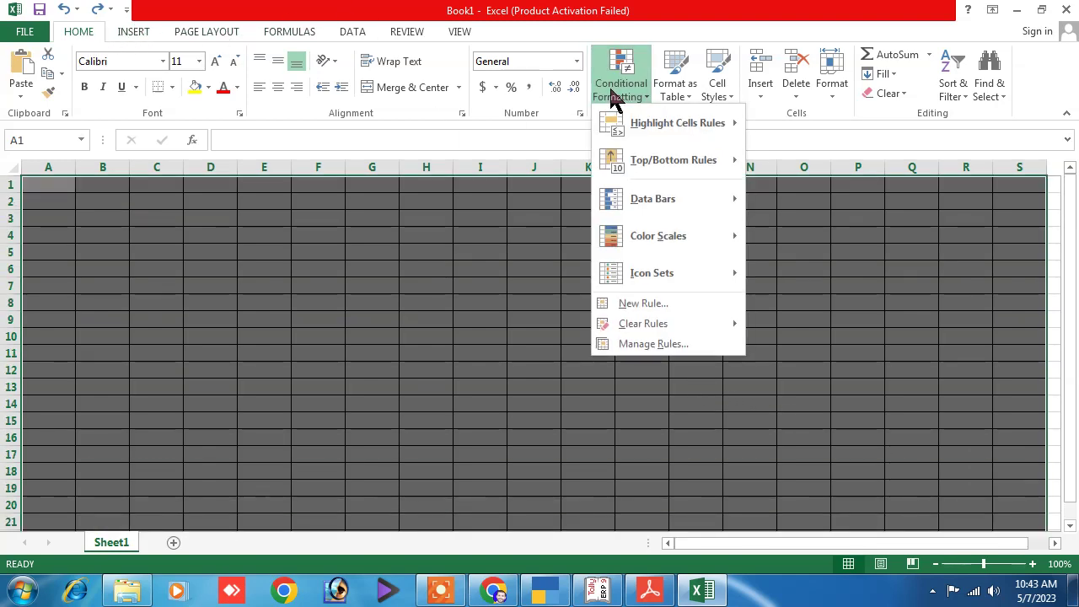
pyautogui.click(646, 305)
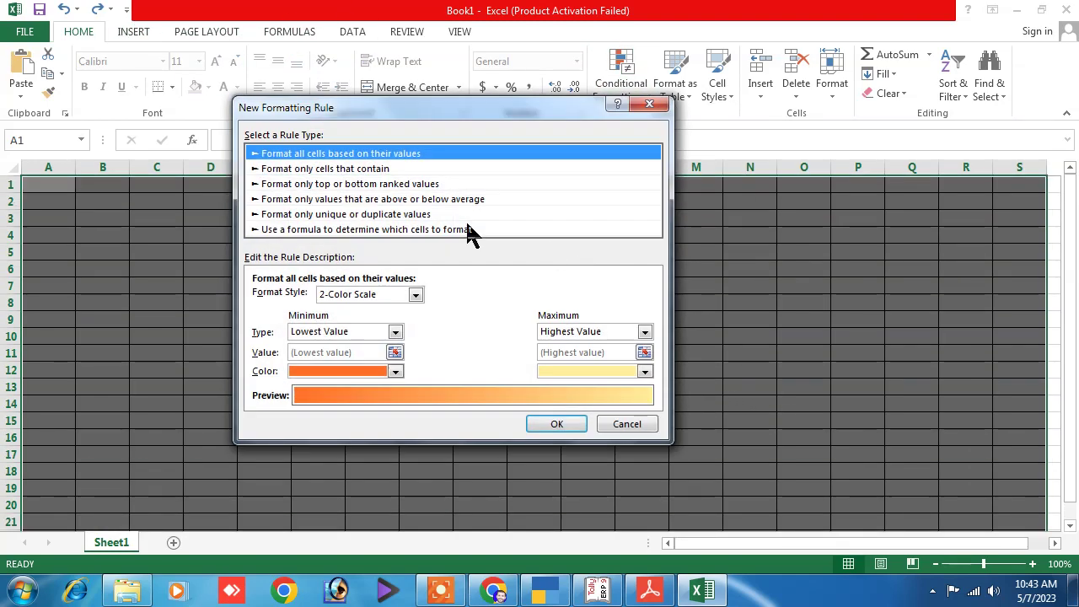
pyautogui.click(322, 170)
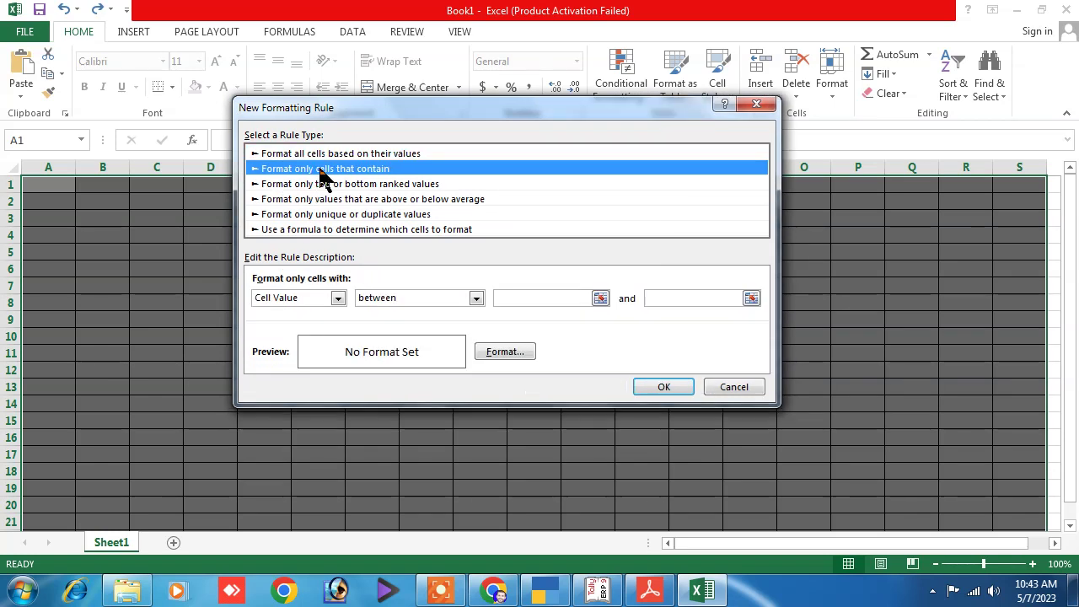
pyautogui.click(337, 298)
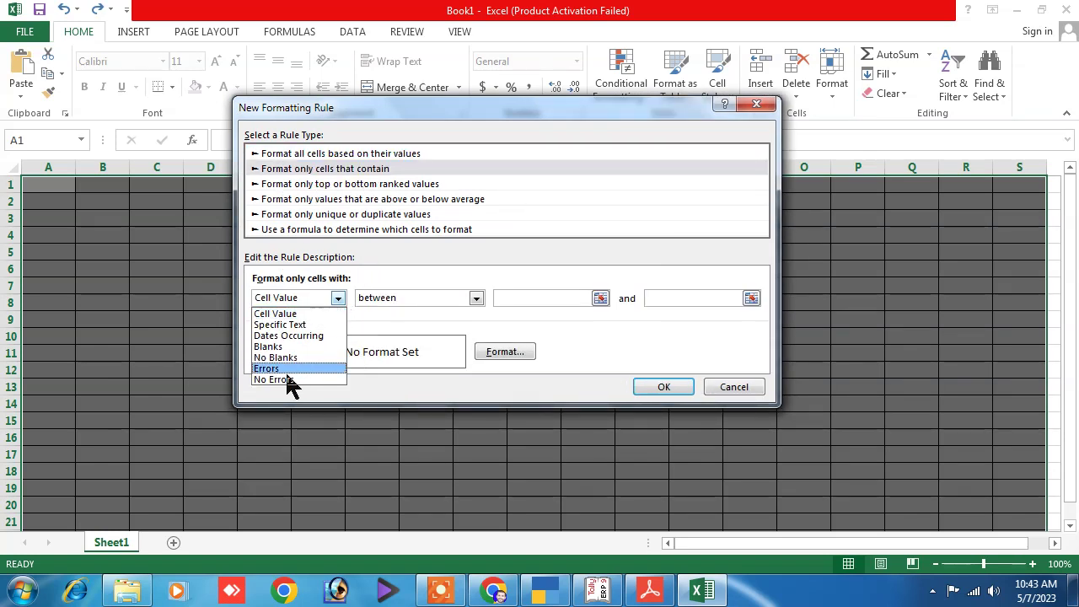
pyautogui.click(285, 358)
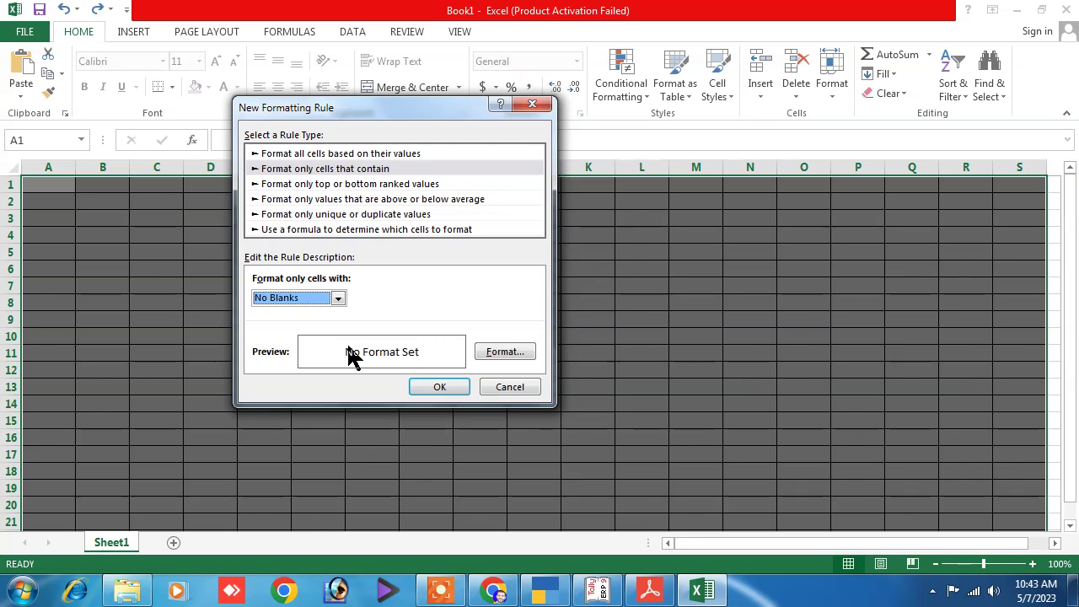
pyautogui.click(502, 352)
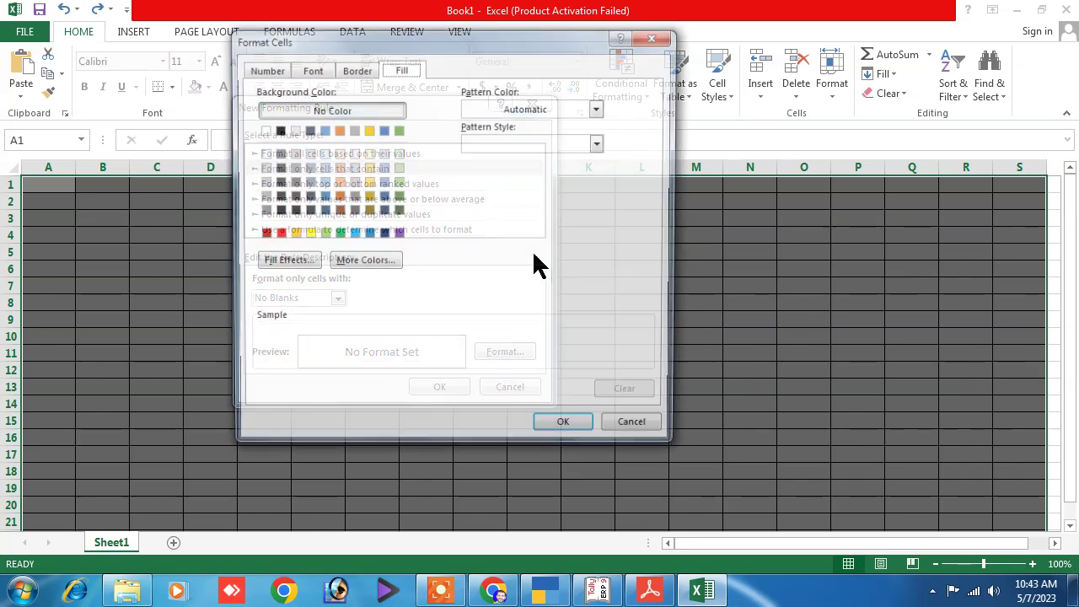
# Set the rule's format to bold text with top, right, bottom and left borders
pyautogui.click(312, 69)
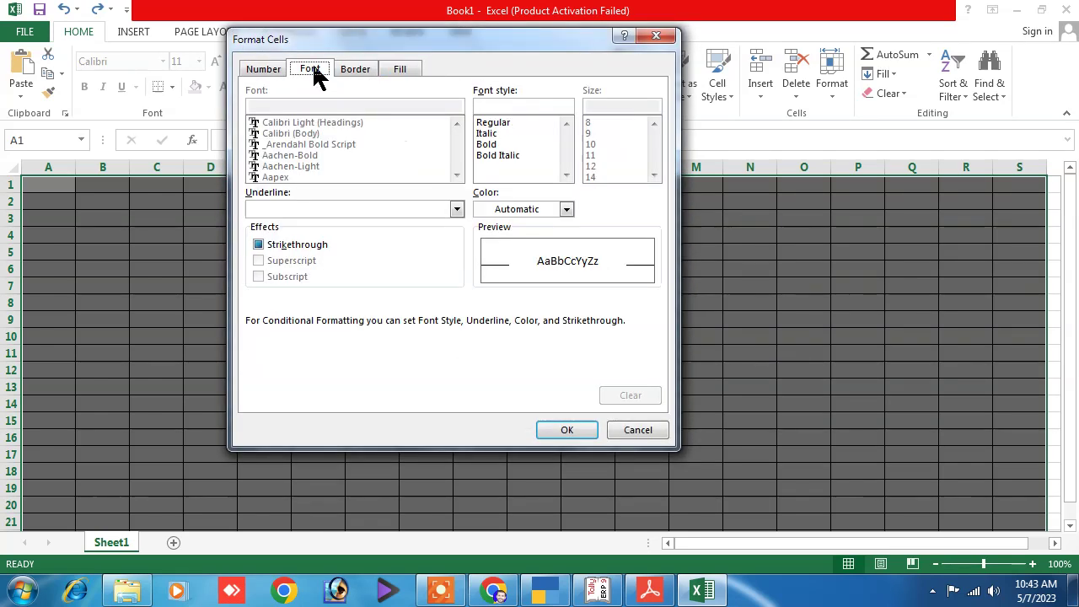
pyautogui.click(488, 145)
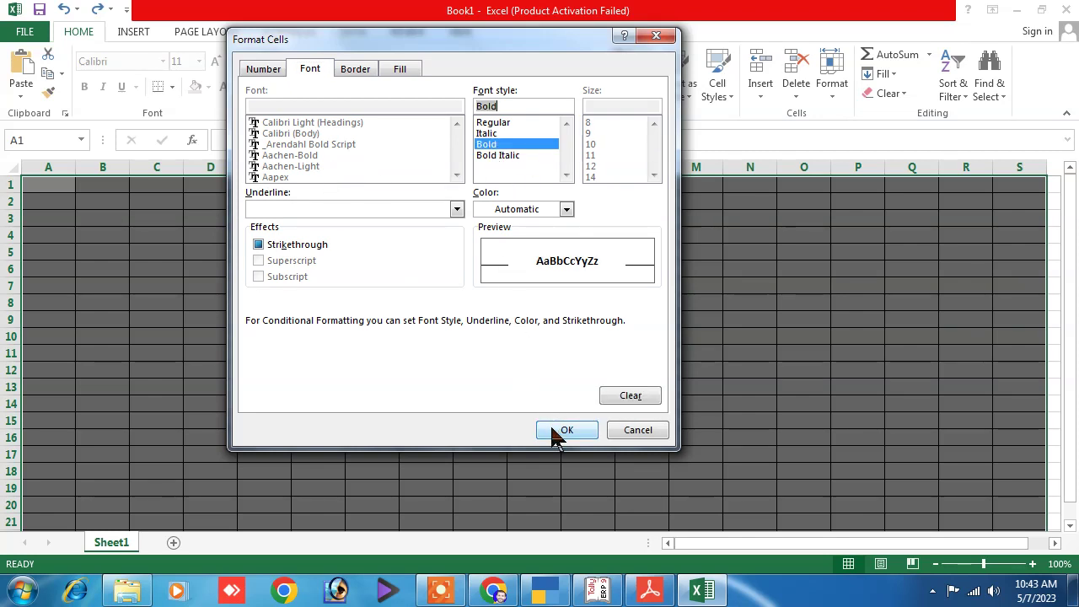
pyautogui.click(352, 69)
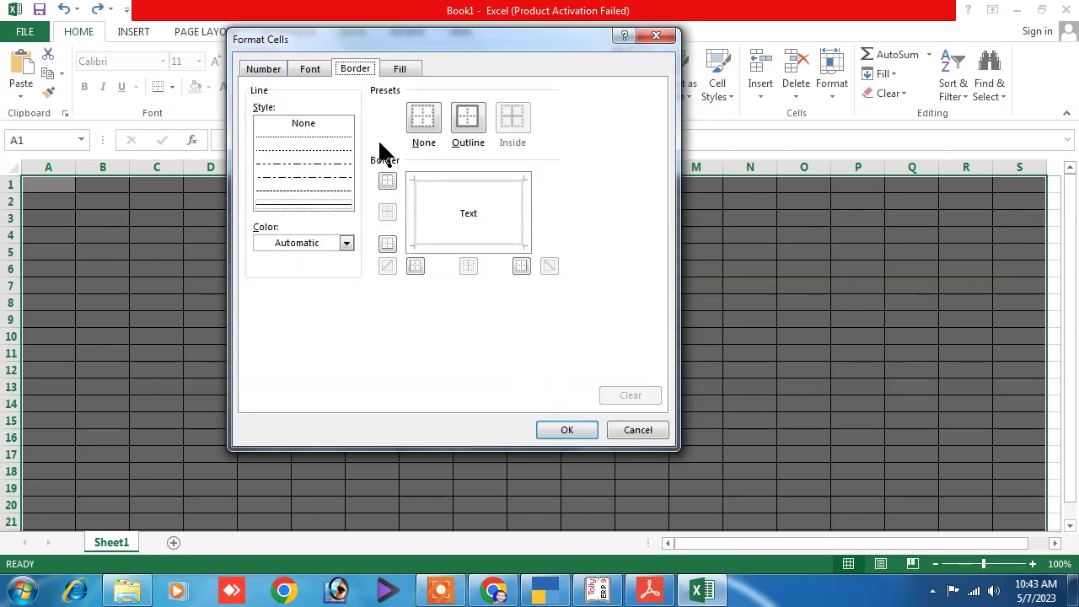
pyautogui.click(470, 179)
pyautogui.click(526, 217)
pyautogui.click(493, 244)
pyautogui.click(416, 229)
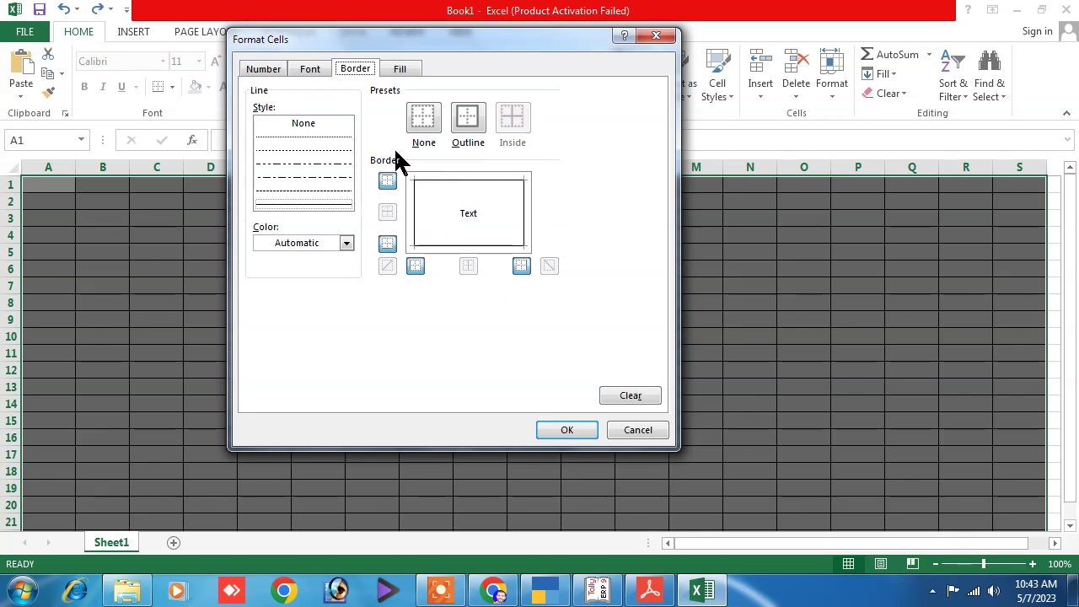
pyautogui.click(399, 70)
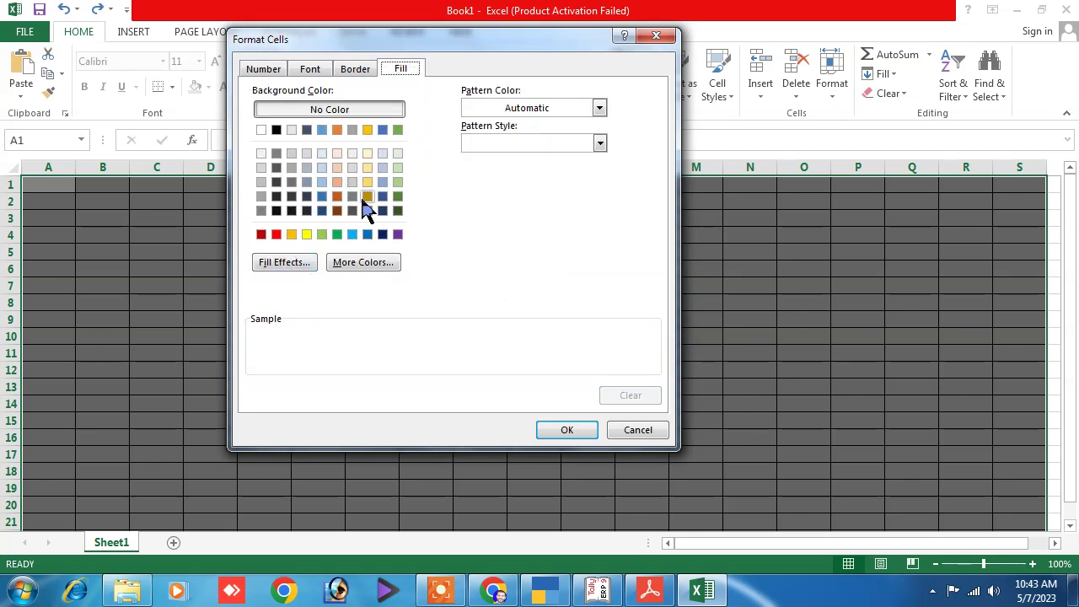
pyautogui.click(281, 265)
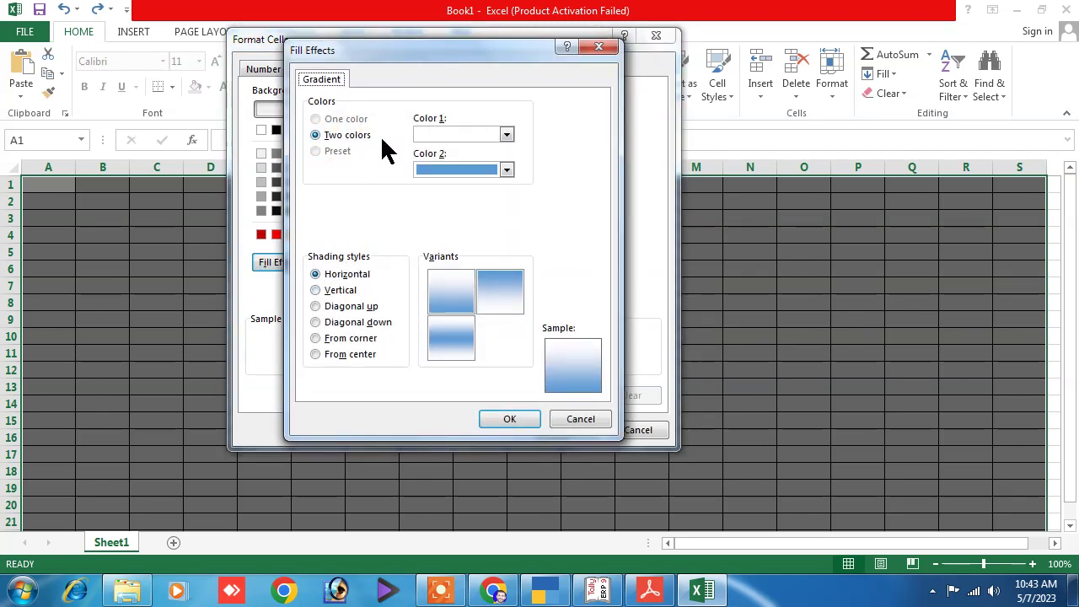
# Set up a From center gradient fill, trying red and yellow as the first colour
pyautogui.click(505, 133)
pyautogui.click(436, 264)
pyautogui.click(505, 135)
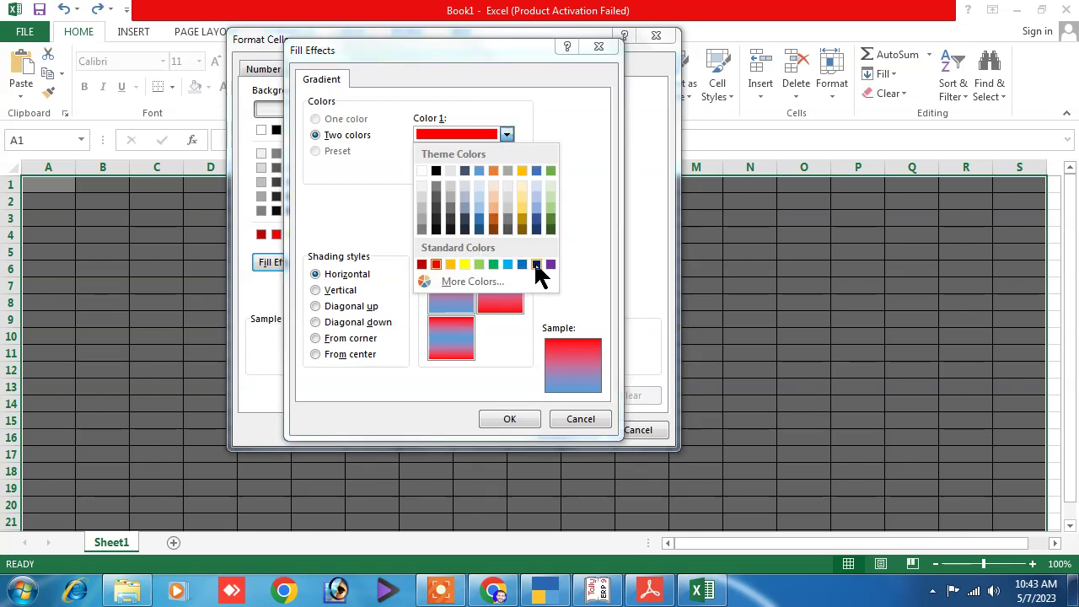
pyautogui.click(465, 264)
pyautogui.click(316, 291)
pyautogui.click(316, 322)
pyautogui.click(316, 338)
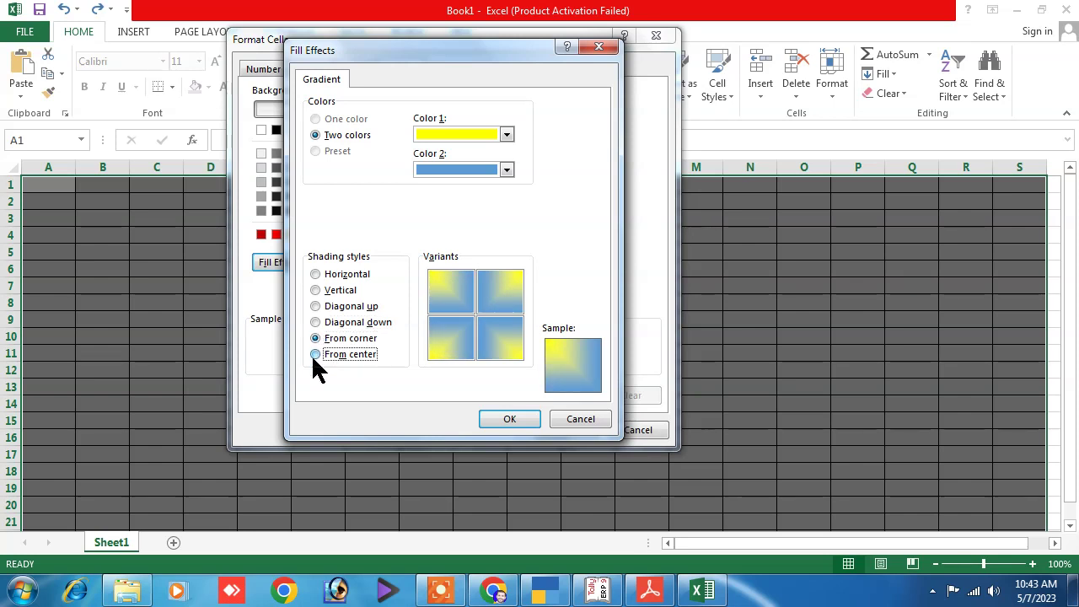
pyautogui.click(313, 354)
pyautogui.click(319, 339)
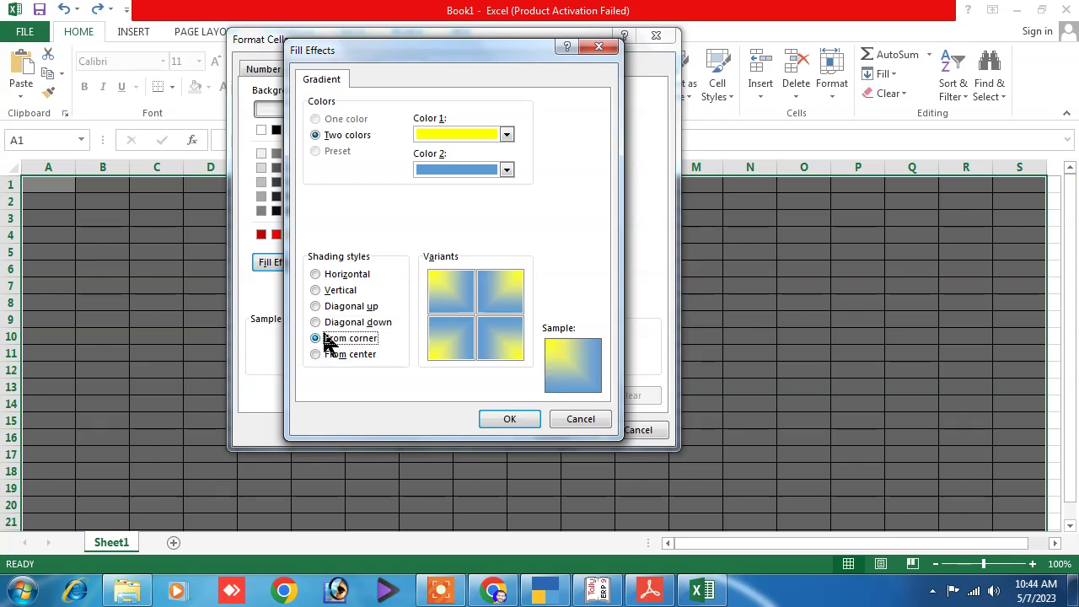
pyautogui.click(321, 354)
pyautogui.click(448, 308)
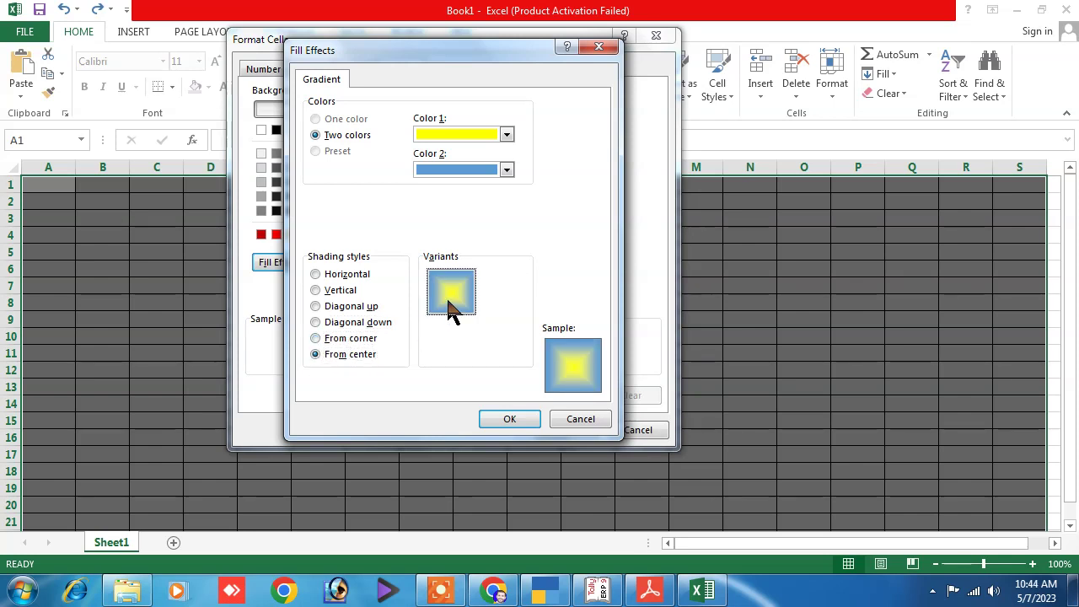
pyautogui.click(510, 420)
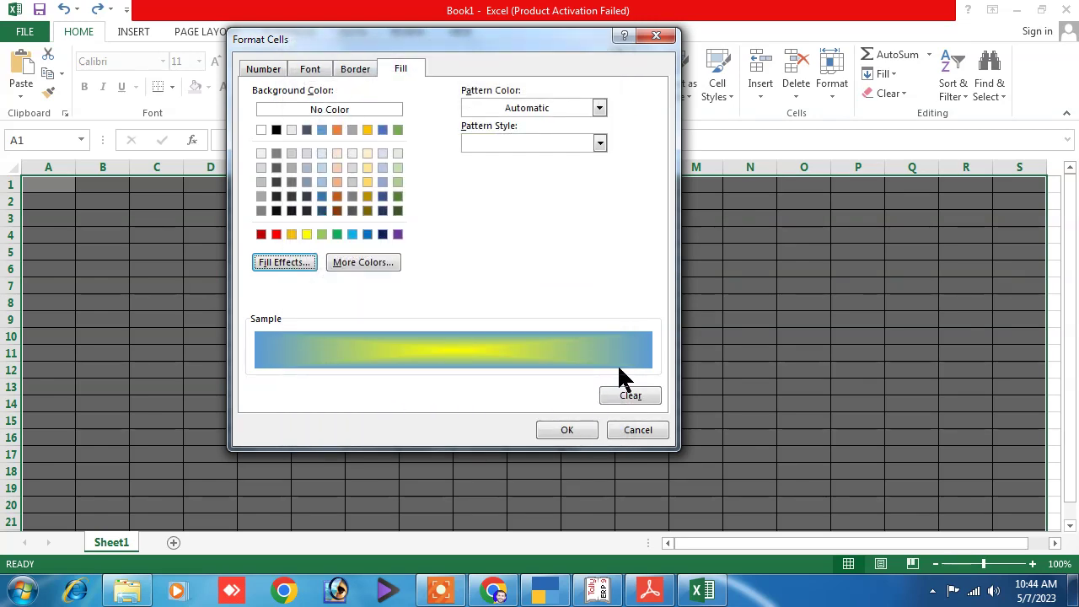
# Change the gradient to dark red in the centre fading to light peach
pyautogui.click(305, 261)
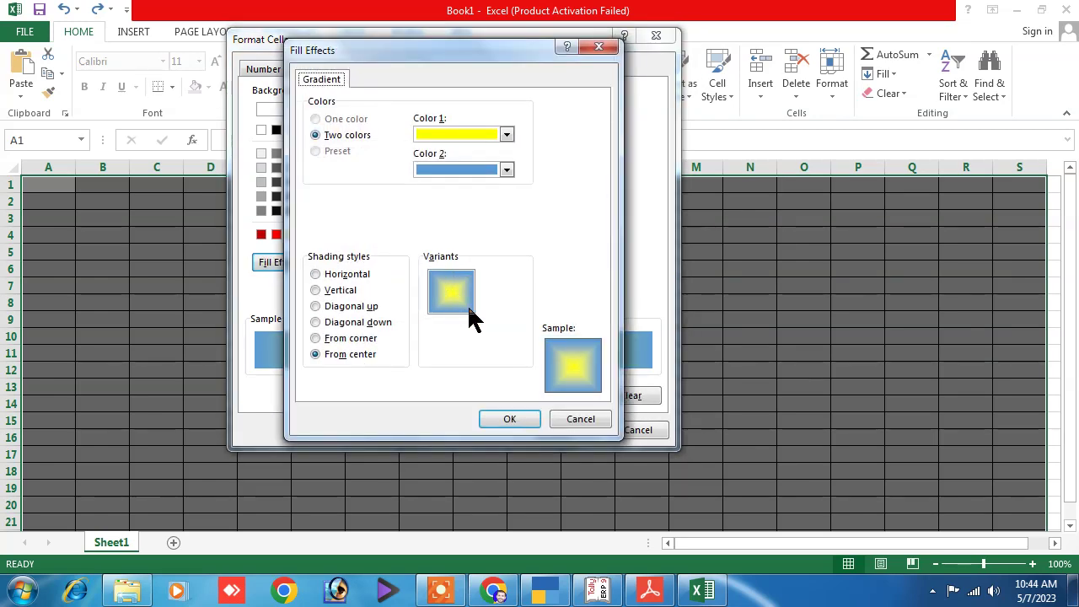
pyautogui.click(504, 136)
pyautogui.click(427, 264)
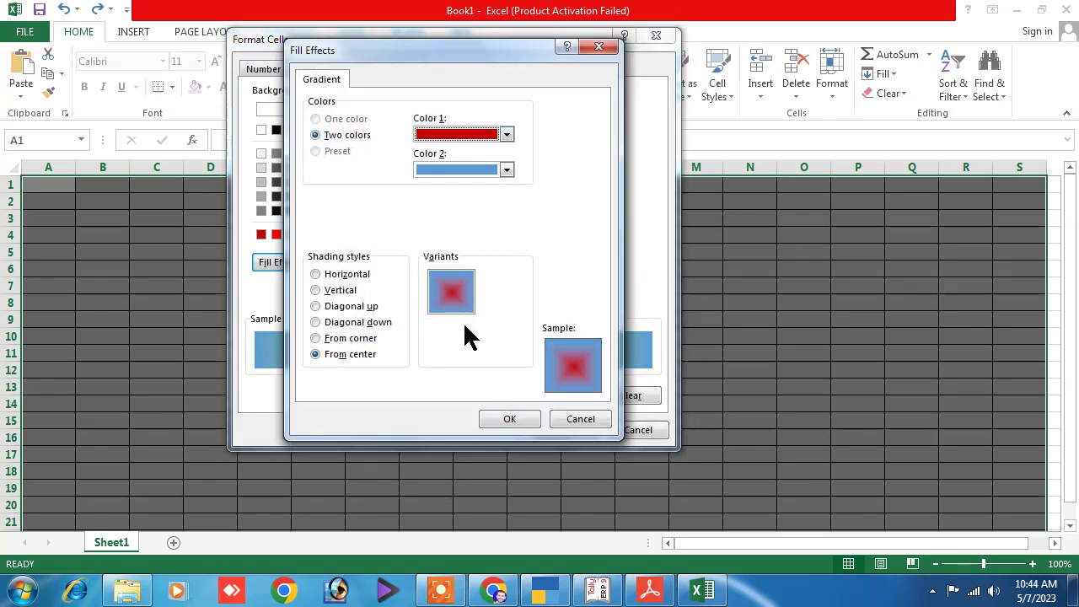
pyautogui.click(521, 414)
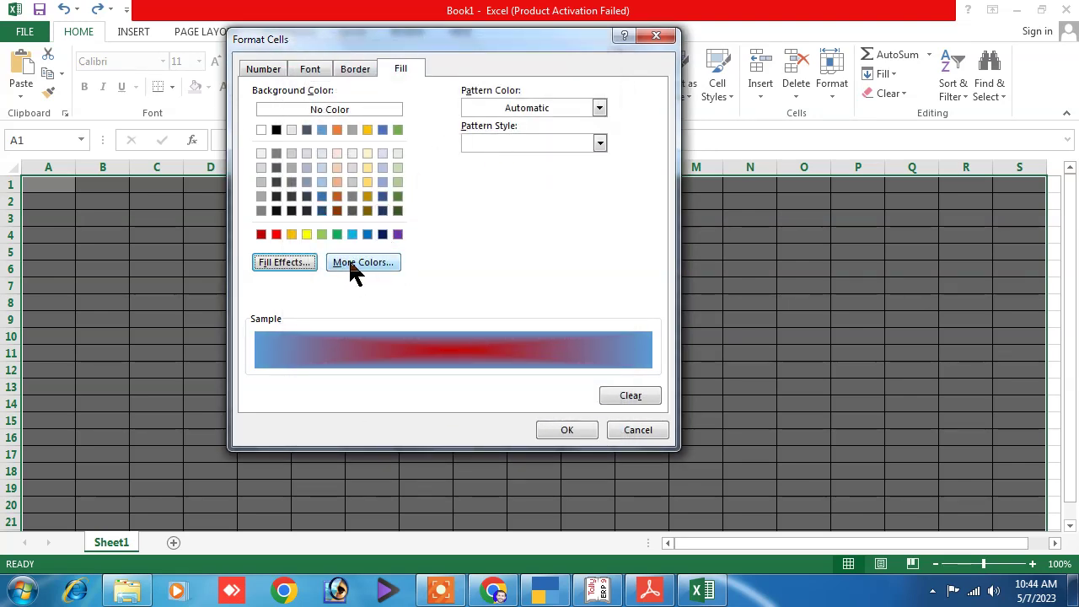
pyautogui.click(303, 262)
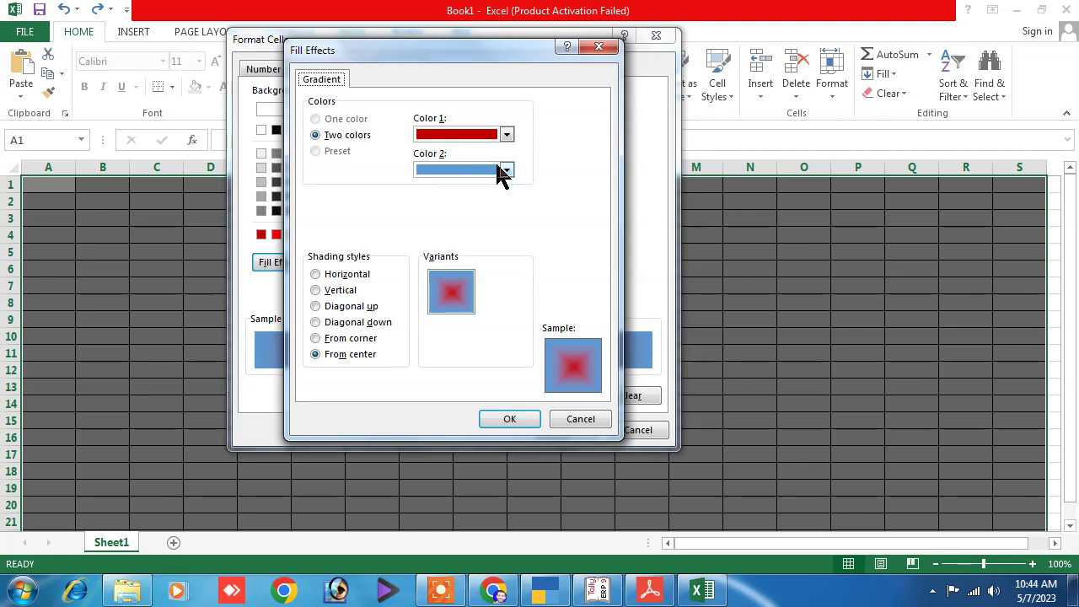
pyautogui.click(504, 169)
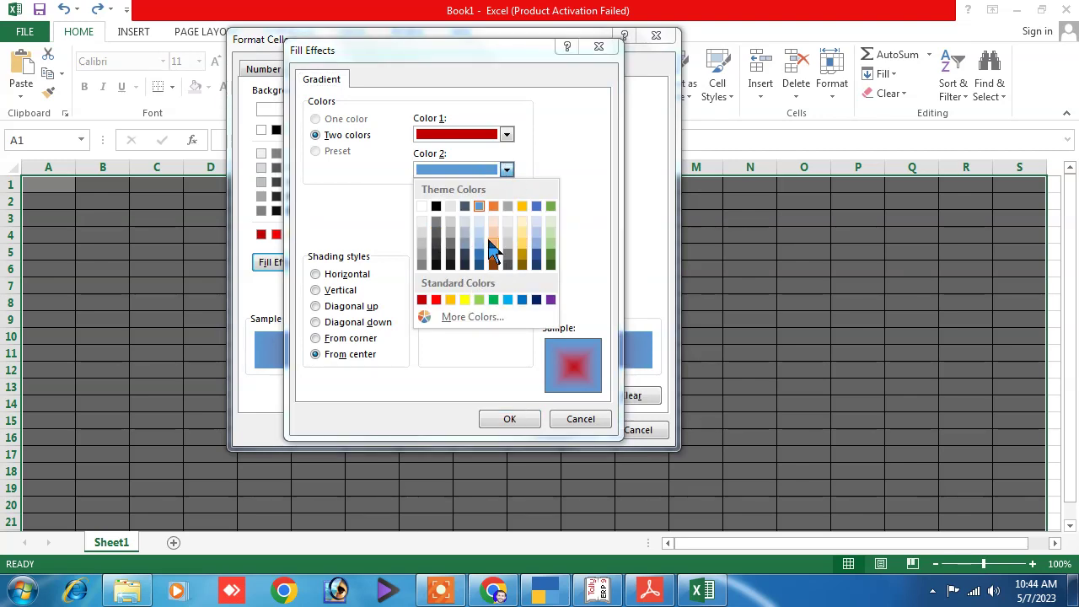
pyautogui.click(494, 234)
pyautogui.click(506, 419)
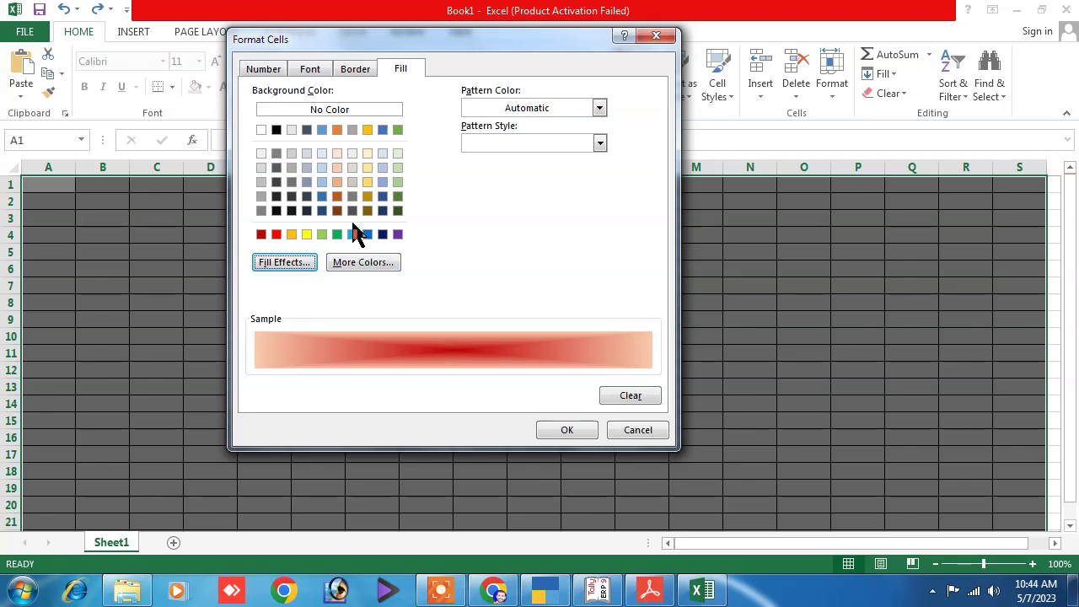
# Switch the first gradient colour to dark orange and save the No Blanks rule
pyautogui.click(303, 263)
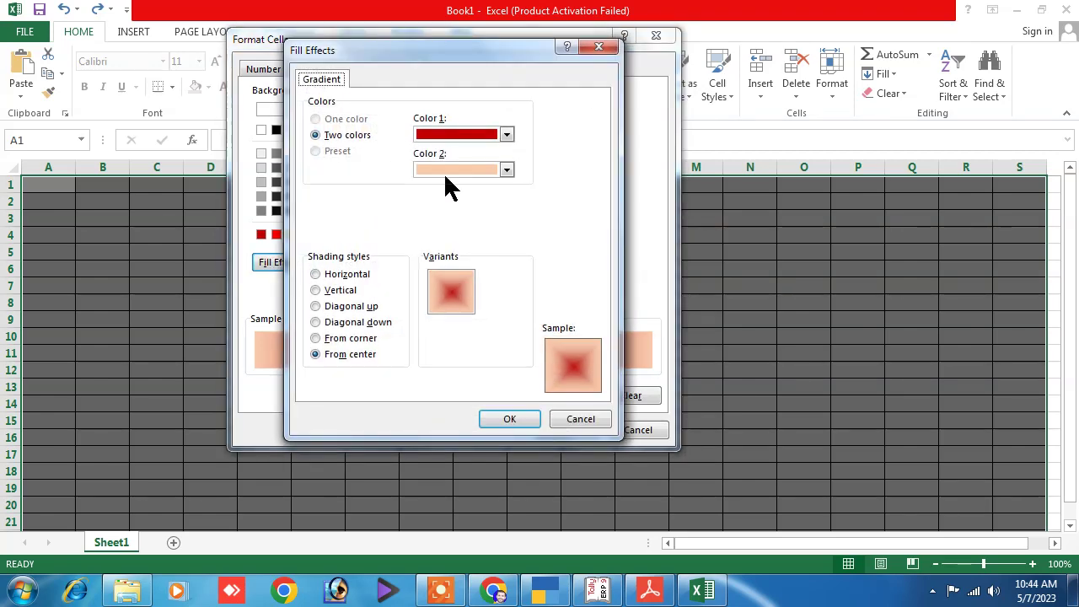
pyautogui.click(507, 135)
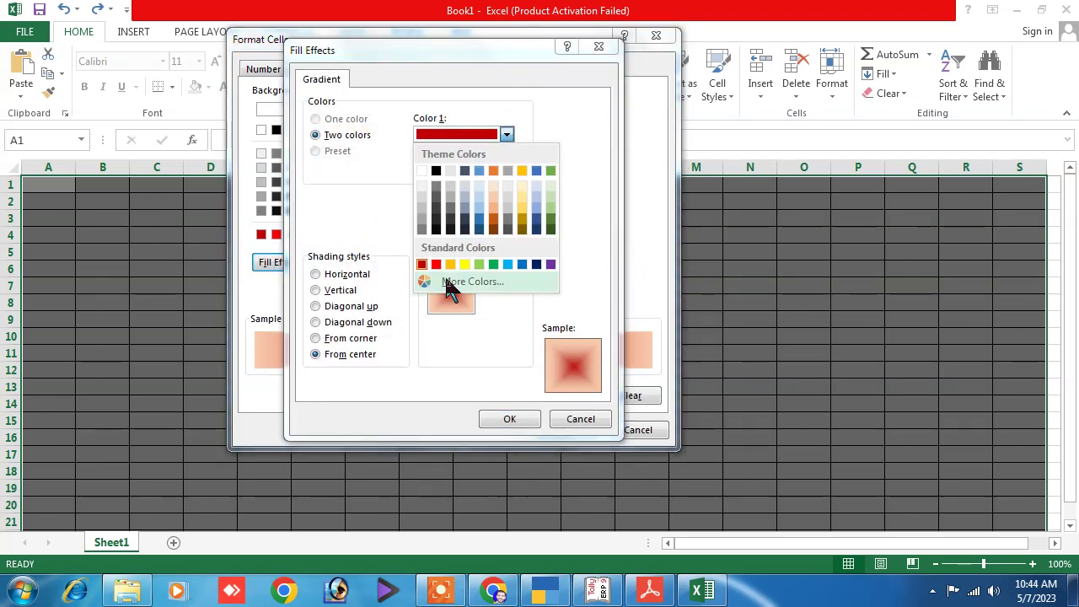
pyautogui.click(493, 221)
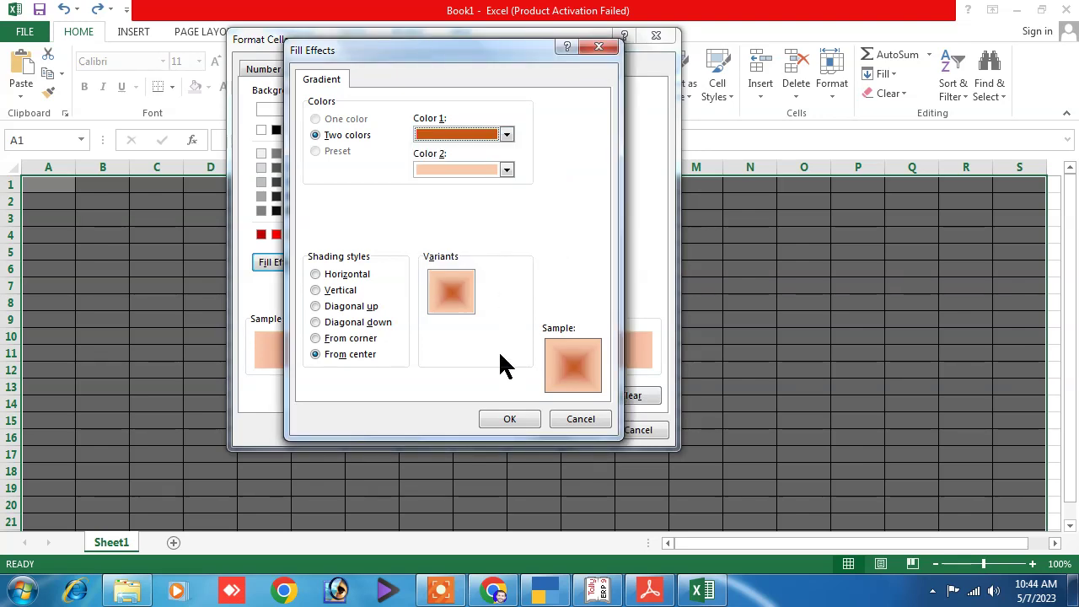
pyautogui.click(507, 420)
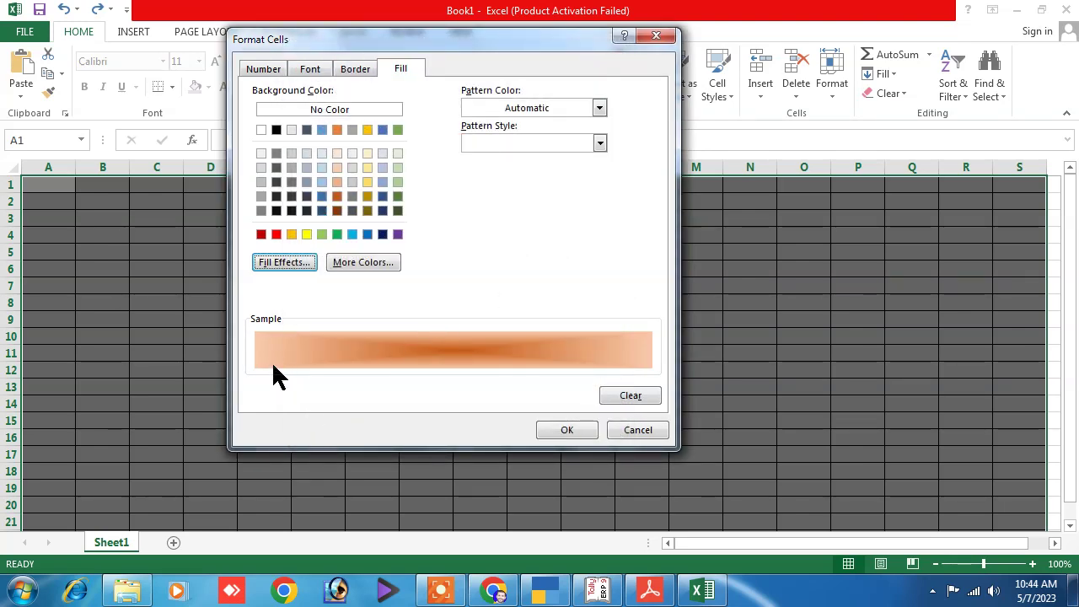
pyautogui.click(567, 431)
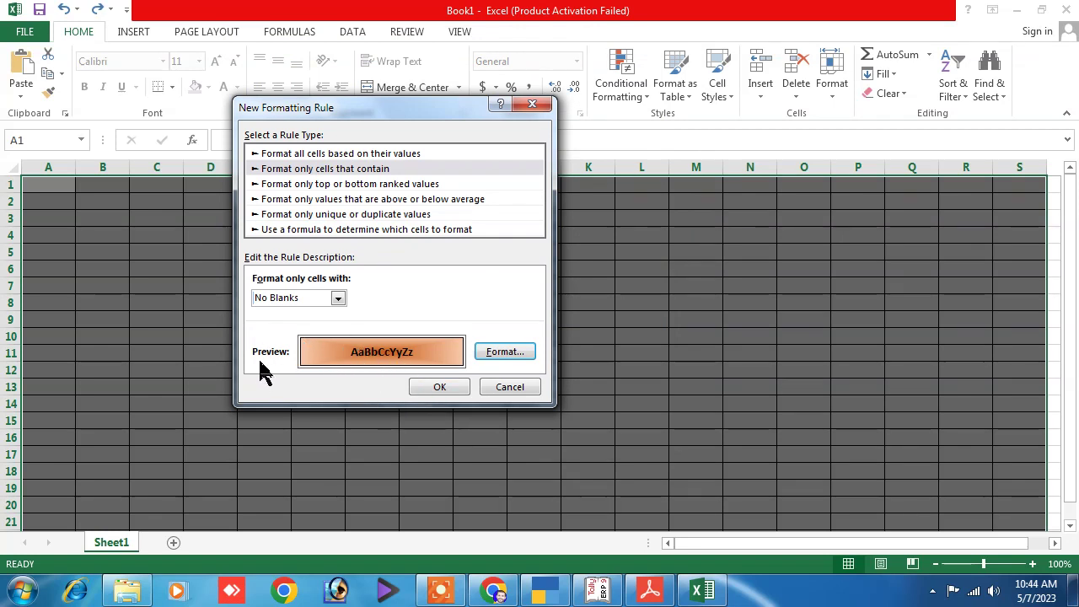
pyautogui.click(435, 387)
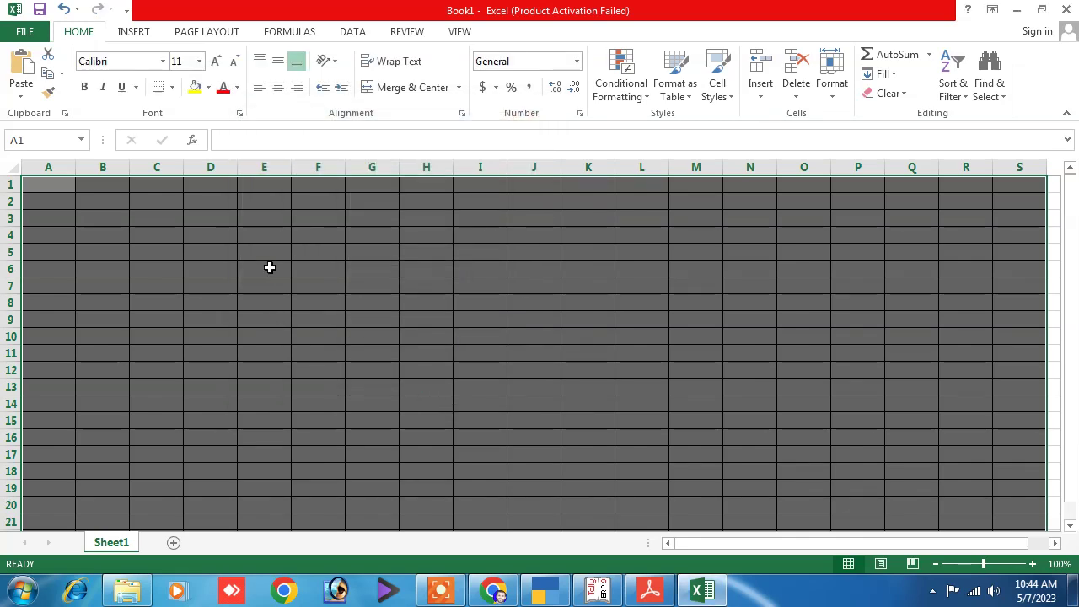
# Enter 5000 in E6 and 1000 in E7
pyautogui.click(270, 268)
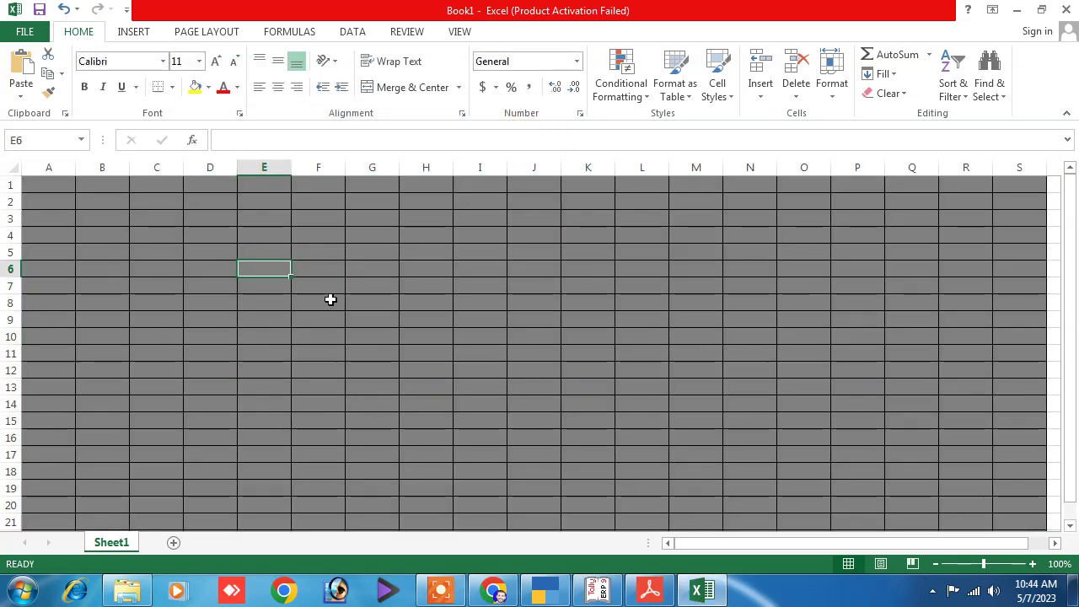
pyautogui.write('5000')
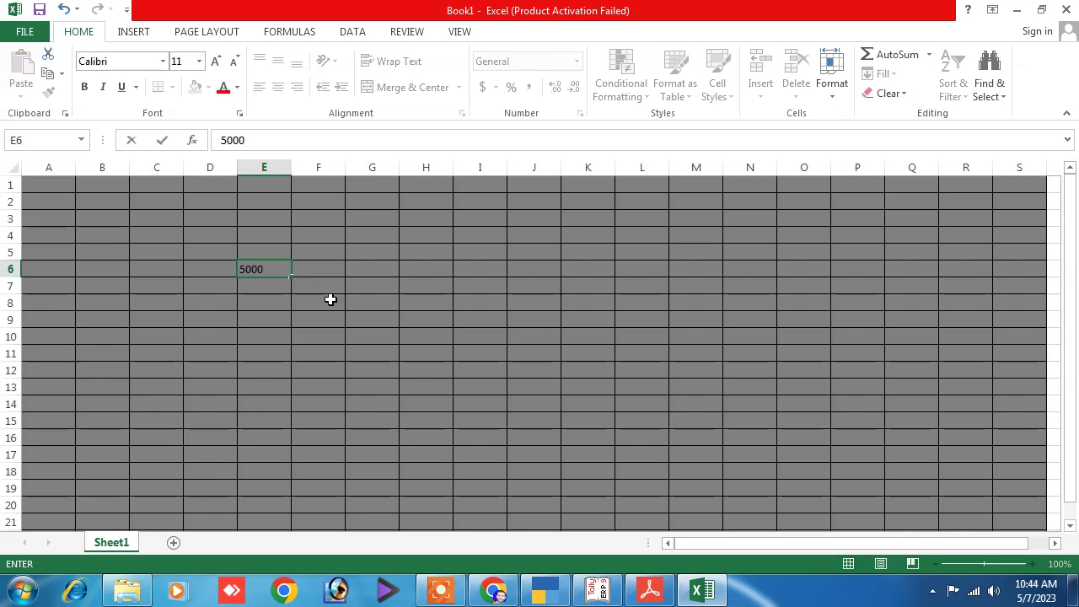
pyautogui.press('Return')
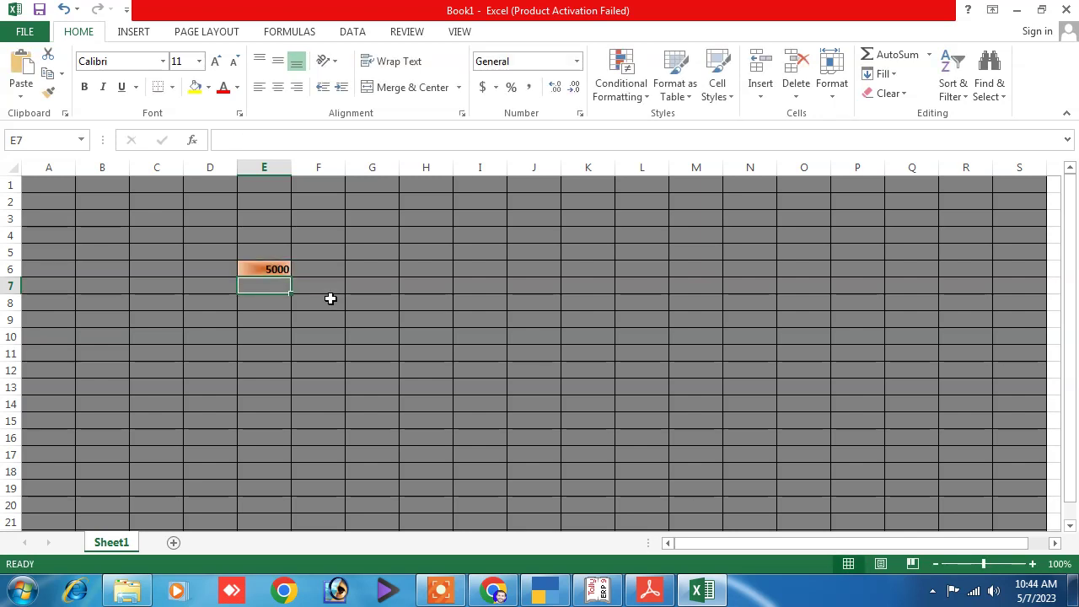
pyautogui.write('1000')
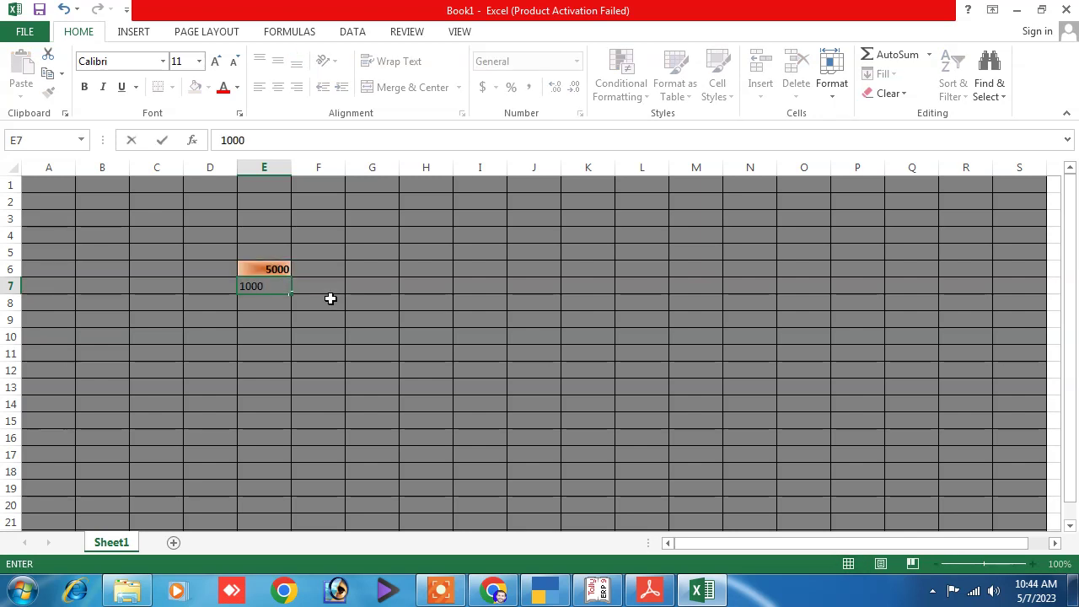
pyautogui.press('Return')
# In E8, let validation reject 50000 and 89, then enter 1543
pyautogui.write('50000')
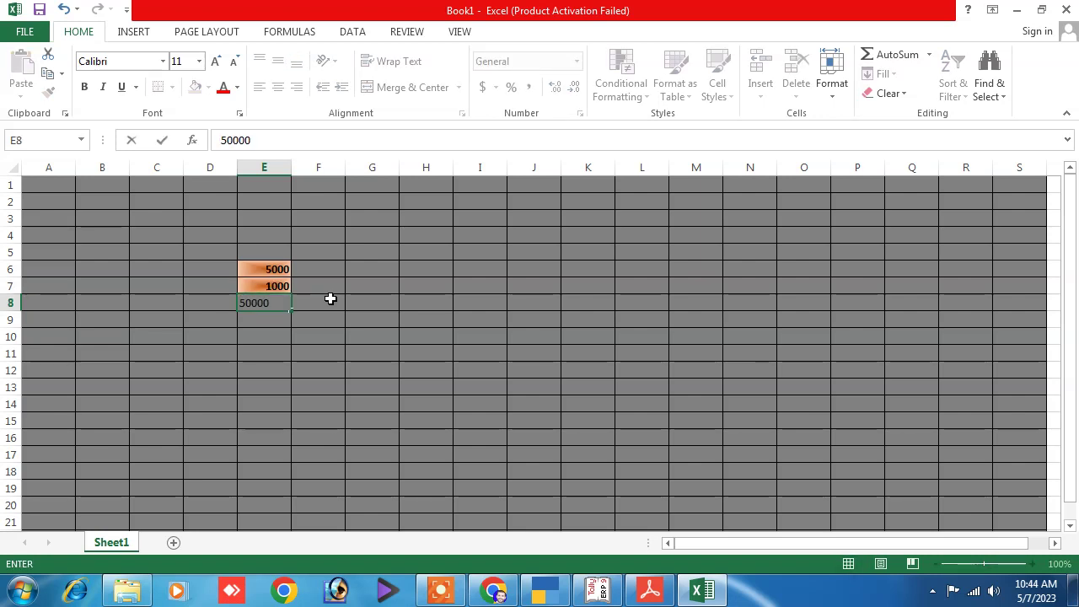
pyautogui.press('Return')
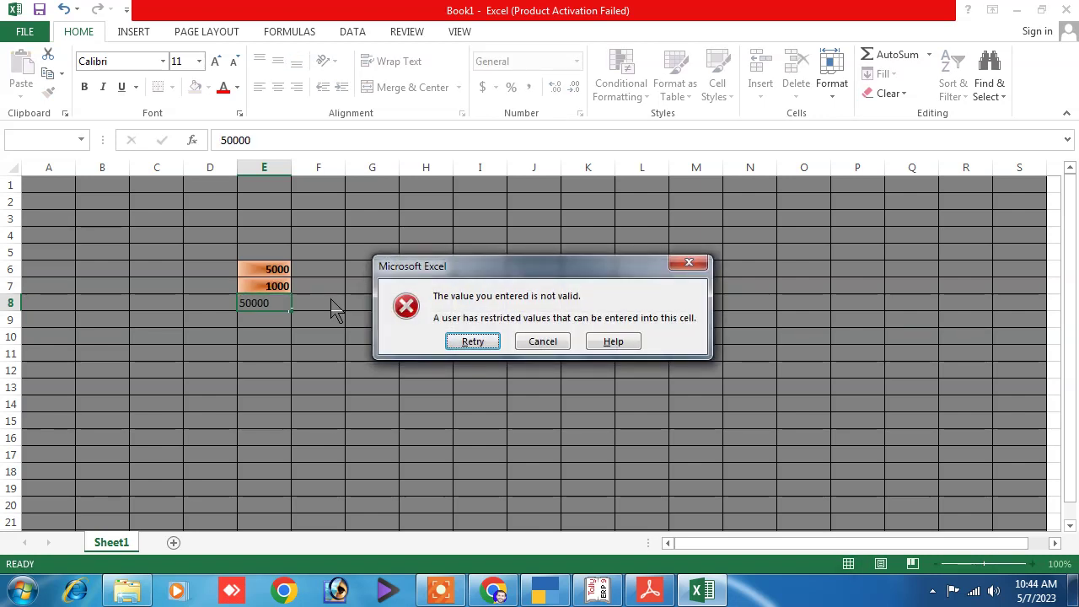
pyautogui.press('Escape')
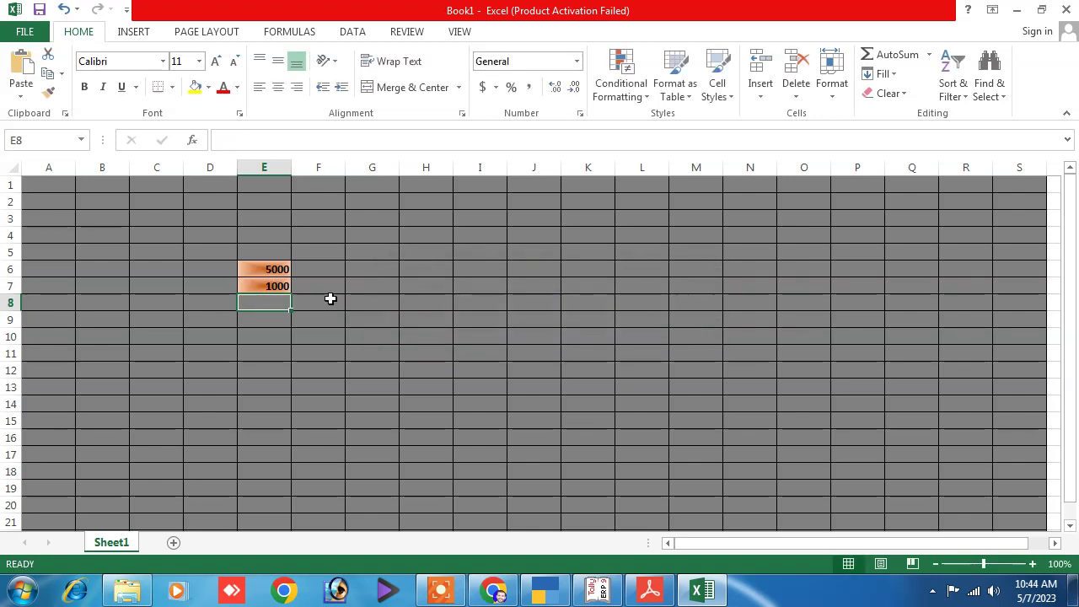
pyautogui.write('89')
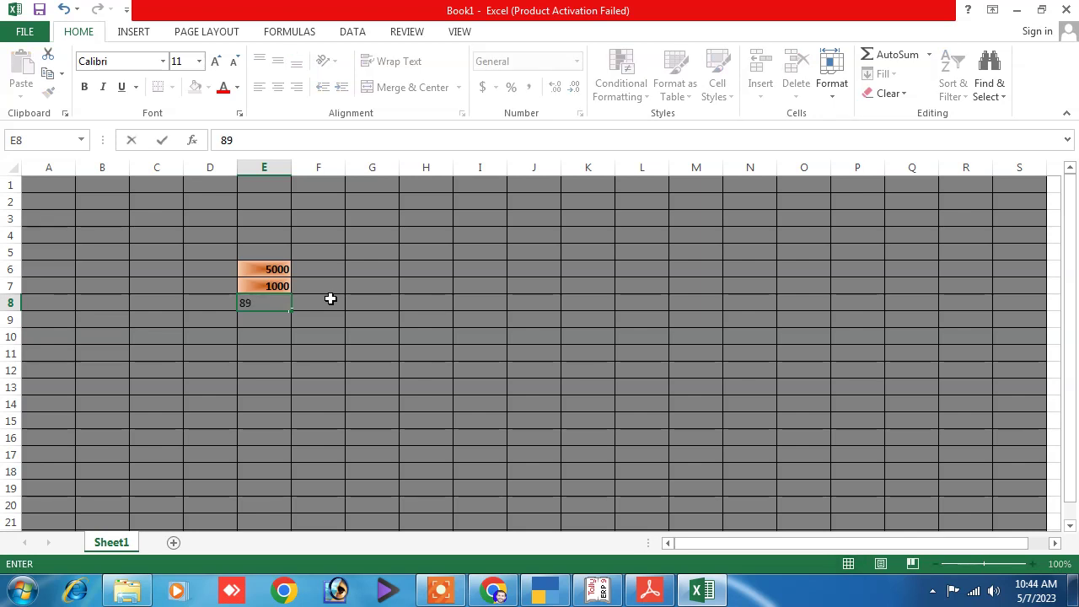
pyautogui.press('Return')
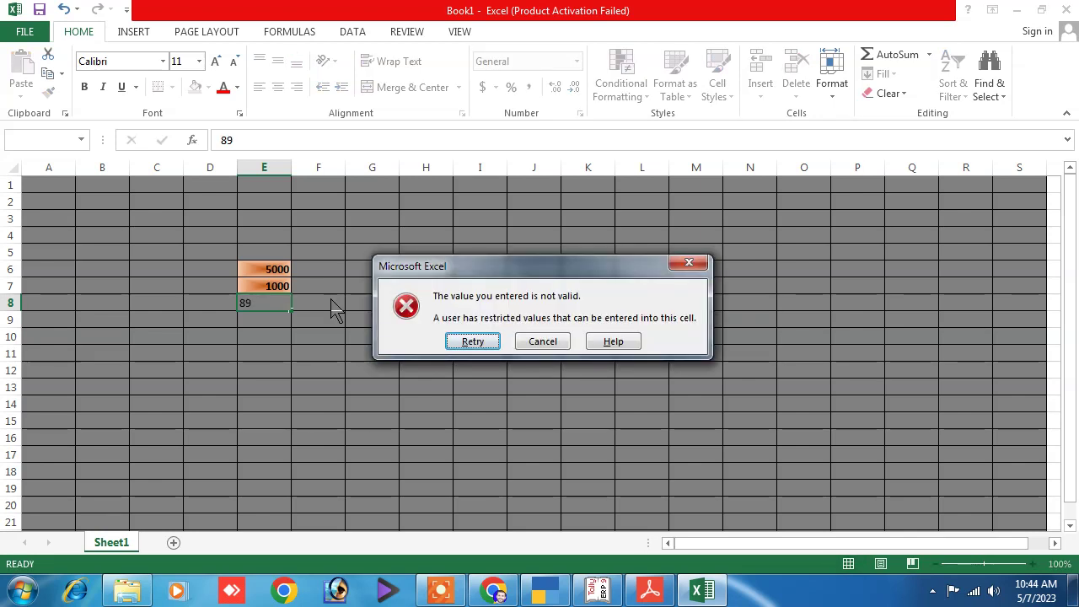
pyautogui.press('Escape')
pyautogui.write('1543')
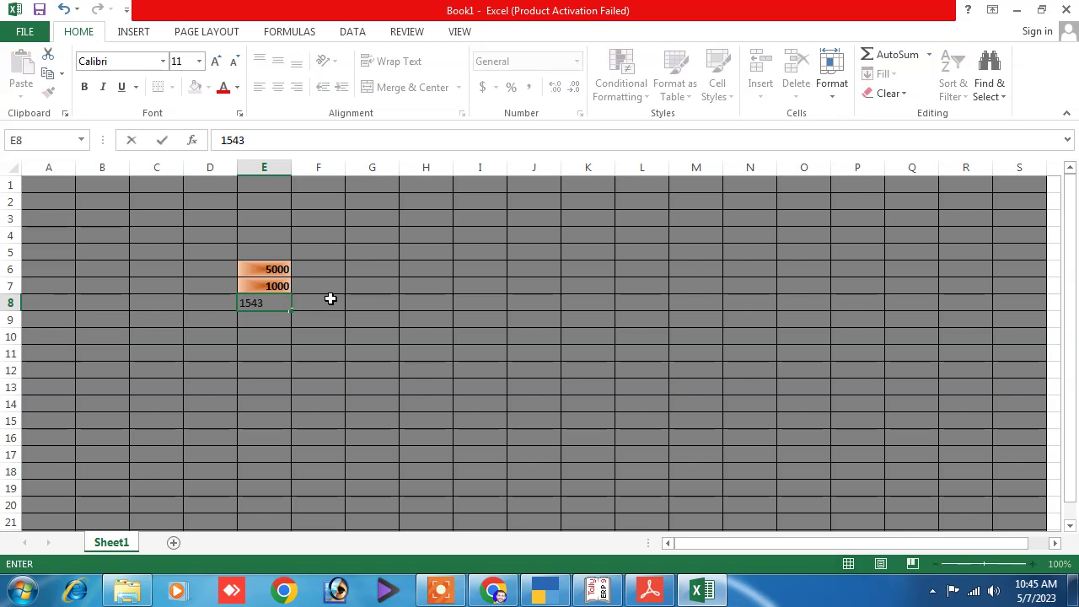
pyautogui.press('Return')
# In E9, let validation reject 6255, then enter 4582
pyautogui.write('8554')
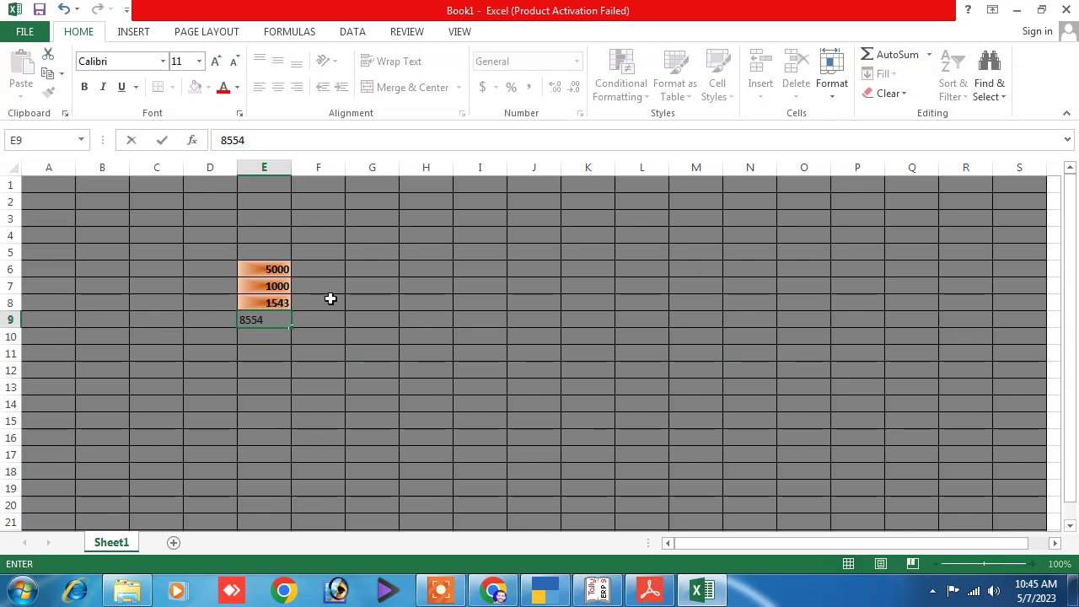
pyautogui.press('BackSpace')
pyautogui.press('BackSpace')
pyautogui.press('BackSpace')
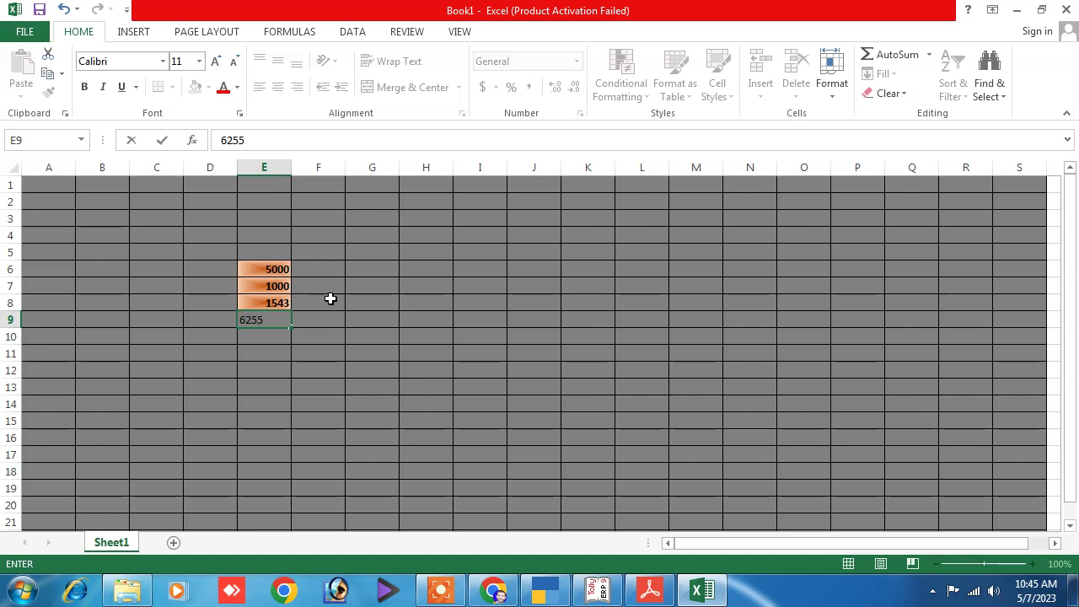
pyautogui.press('Return')
pyautogui.press('Escape')
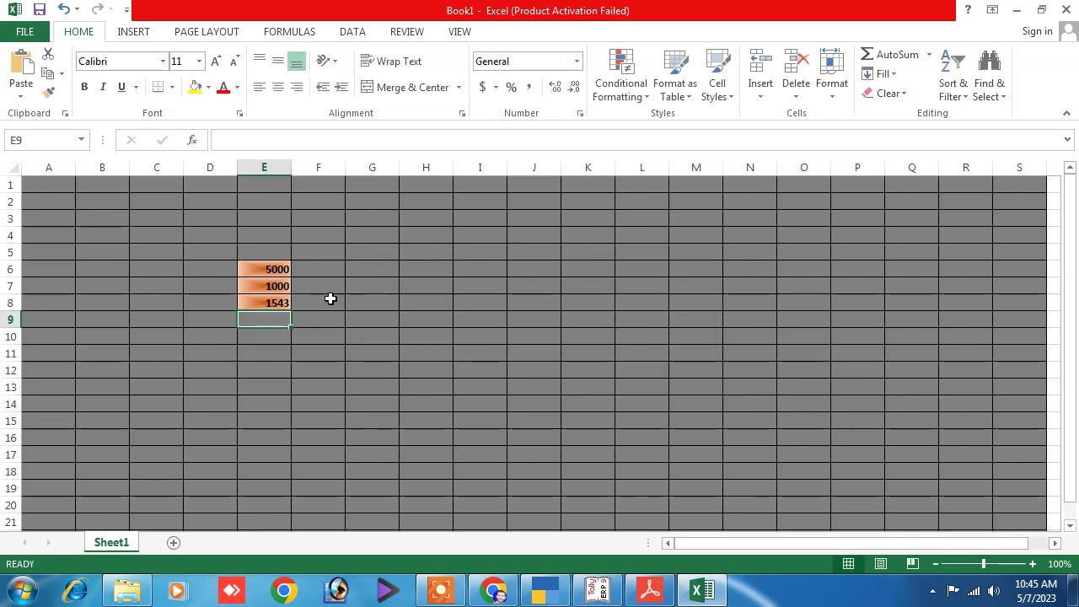
pyautogui.write('4582')
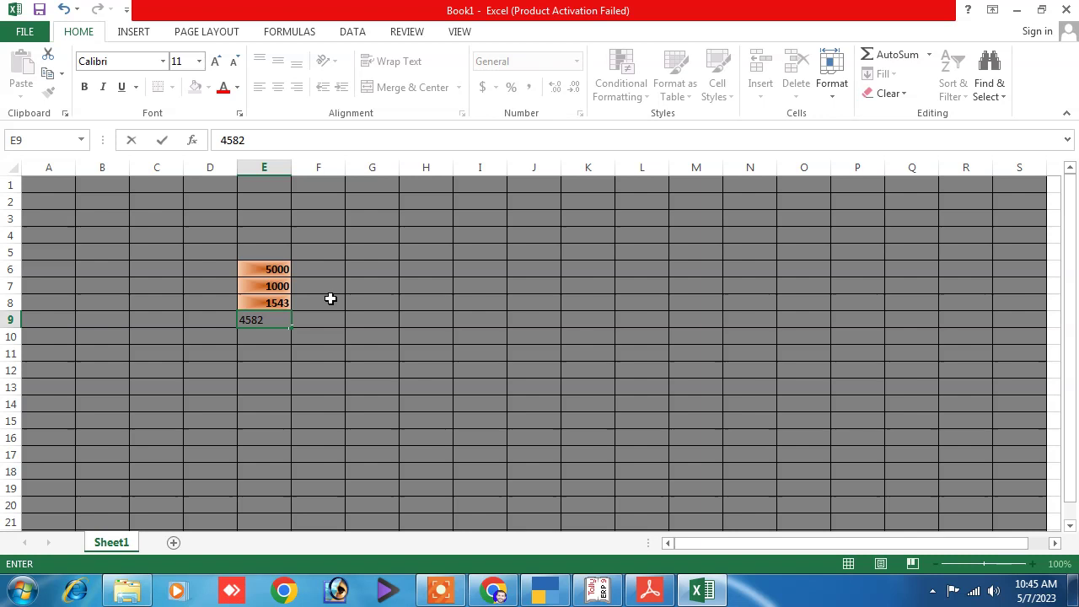
pyautogui.press('Return')
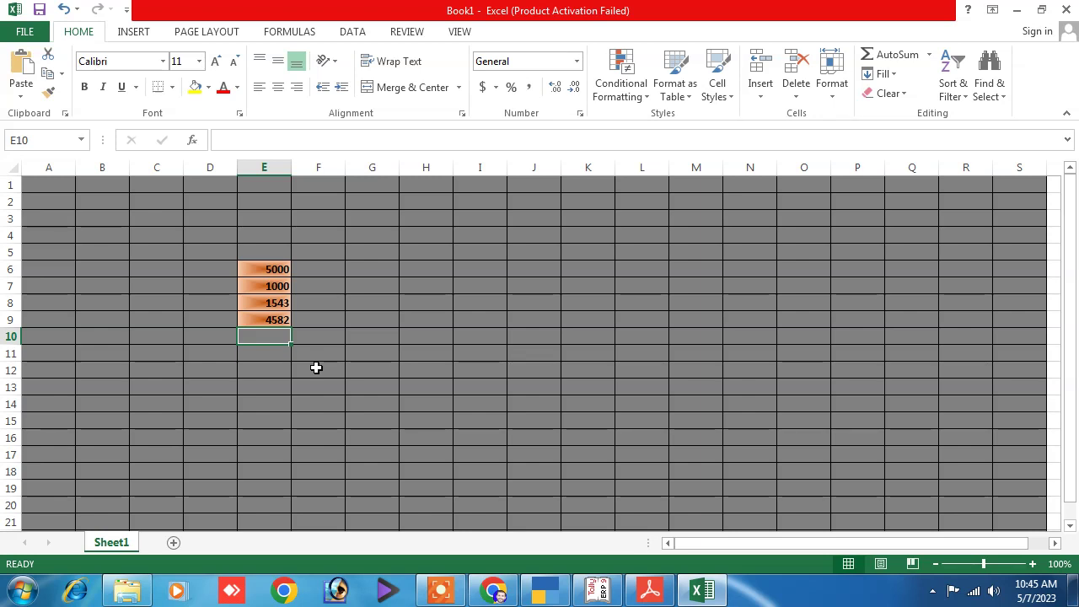
pyautogui.click(430, 352)
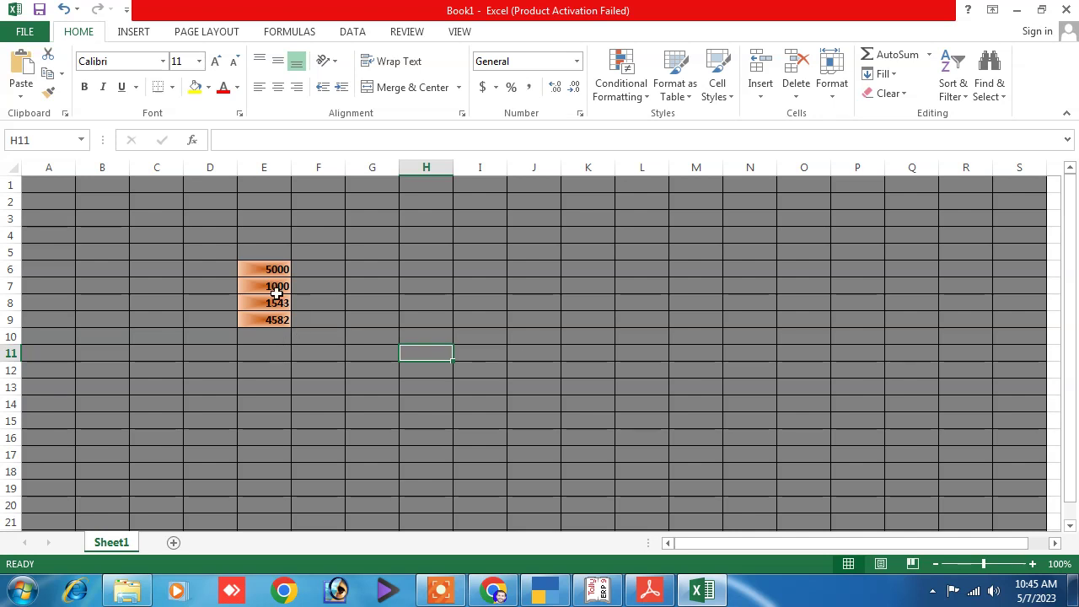
pyautogui.click(456, 320)
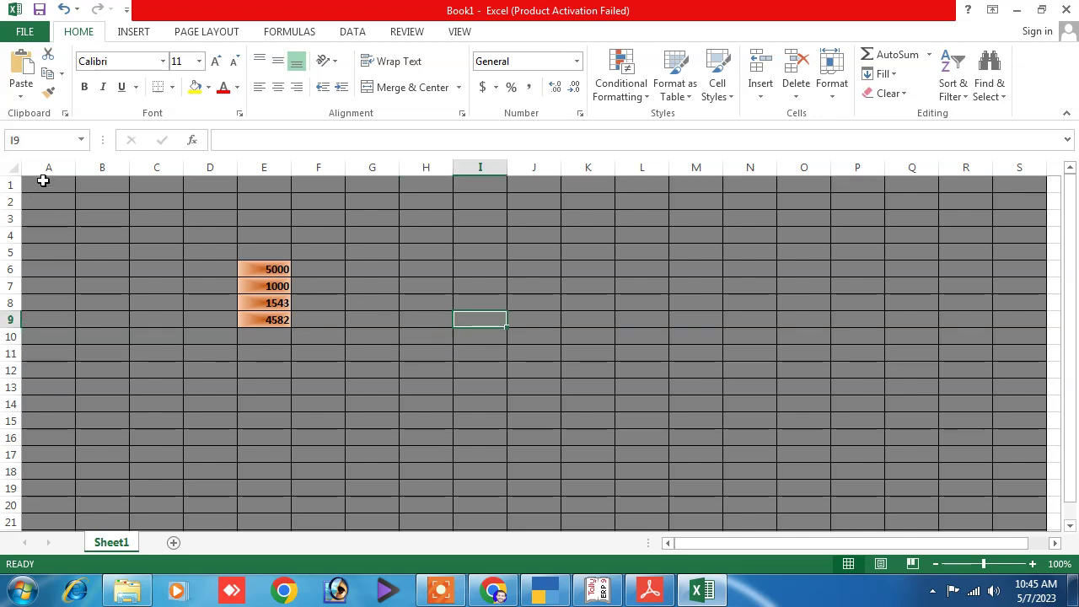
pyautogui.moveTo(43, 180)
pyautogui.mouseDown()
pyautogui.moveTo(1035, 531)
pyautogui.moveTo(1036, 476)
pyautogui.mouseUp()
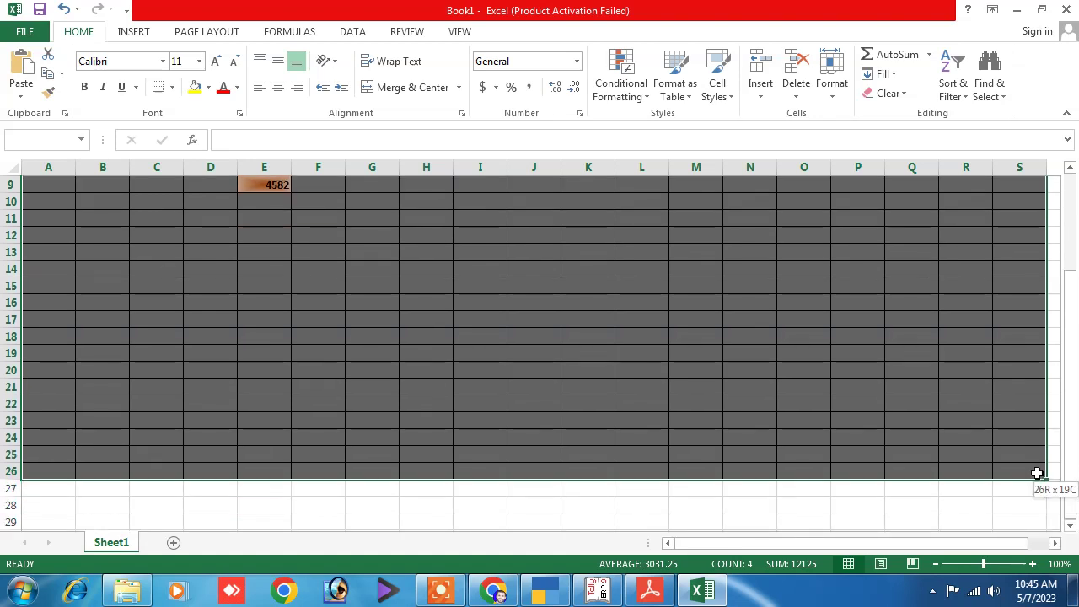
pyautogui.moveTo(1037, 475); pyautogui.dragTo(990, 463)
pyautogui.scroll(3, 452, 385)
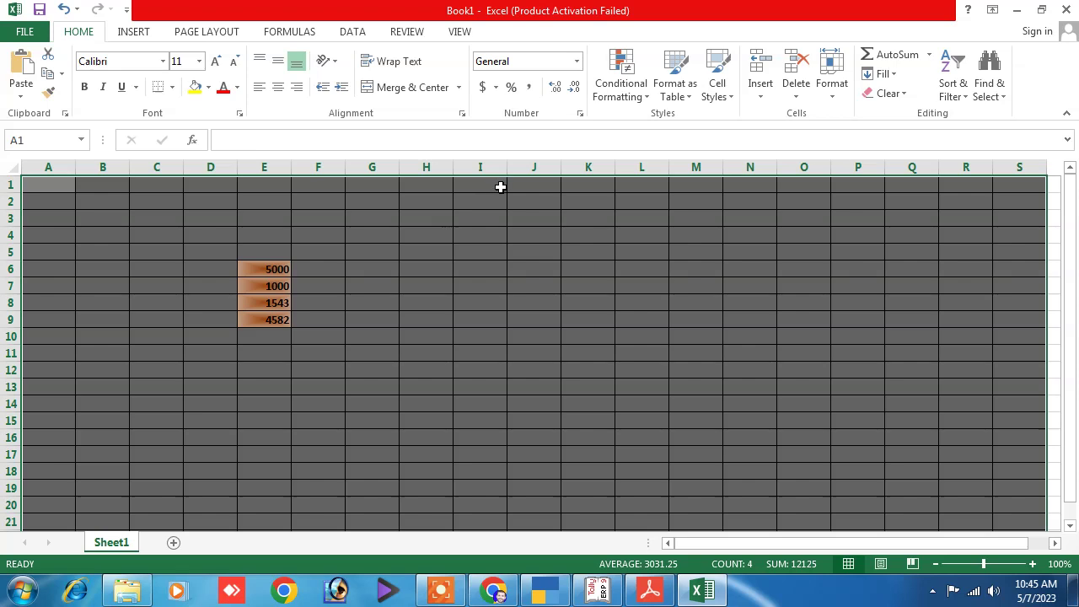
pyautogui.click(607, 97)
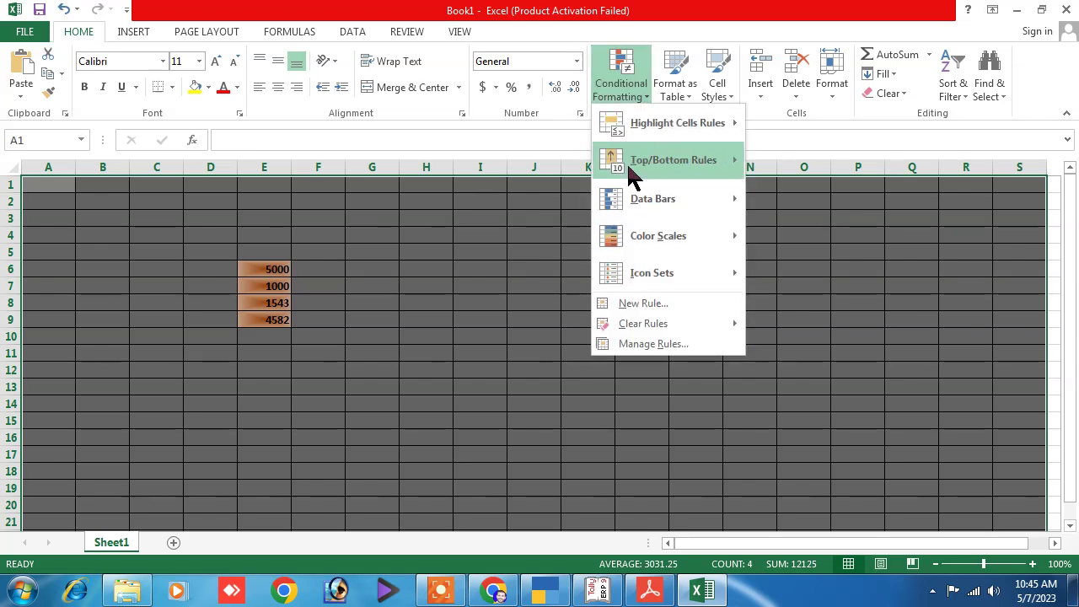
pyautogui.click(651, 344)
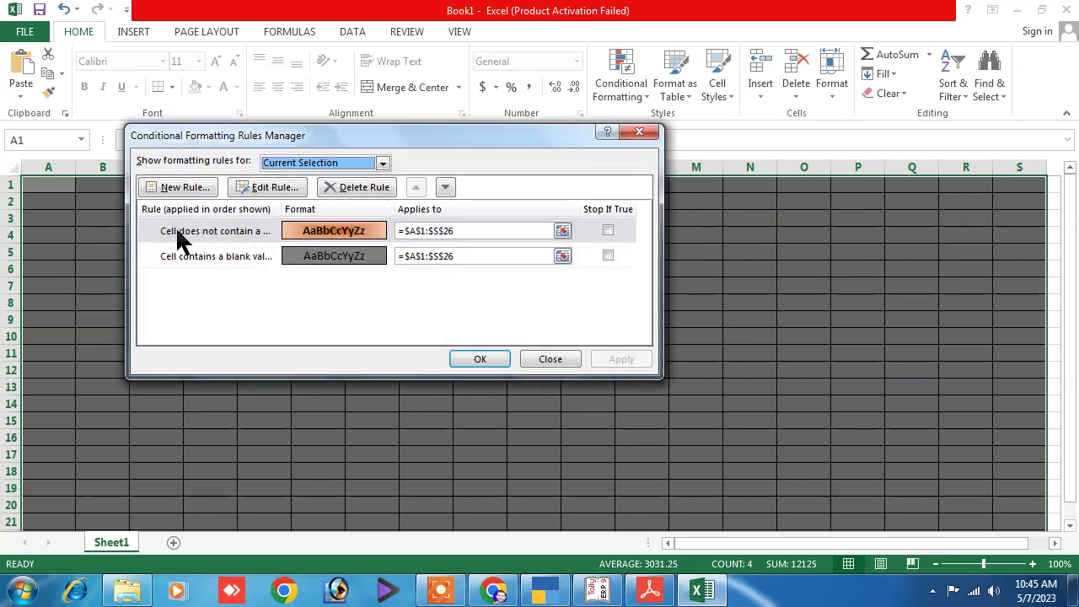
pyautogui.click(329, 236)
pyautogui.click(268, 187)
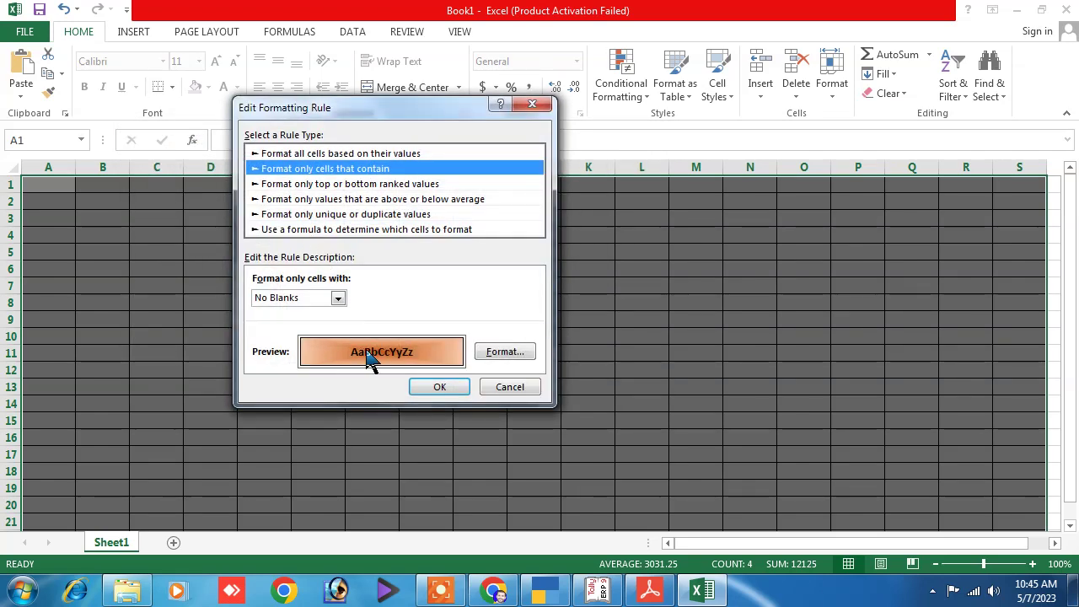
pyautogui.click(498, 352)
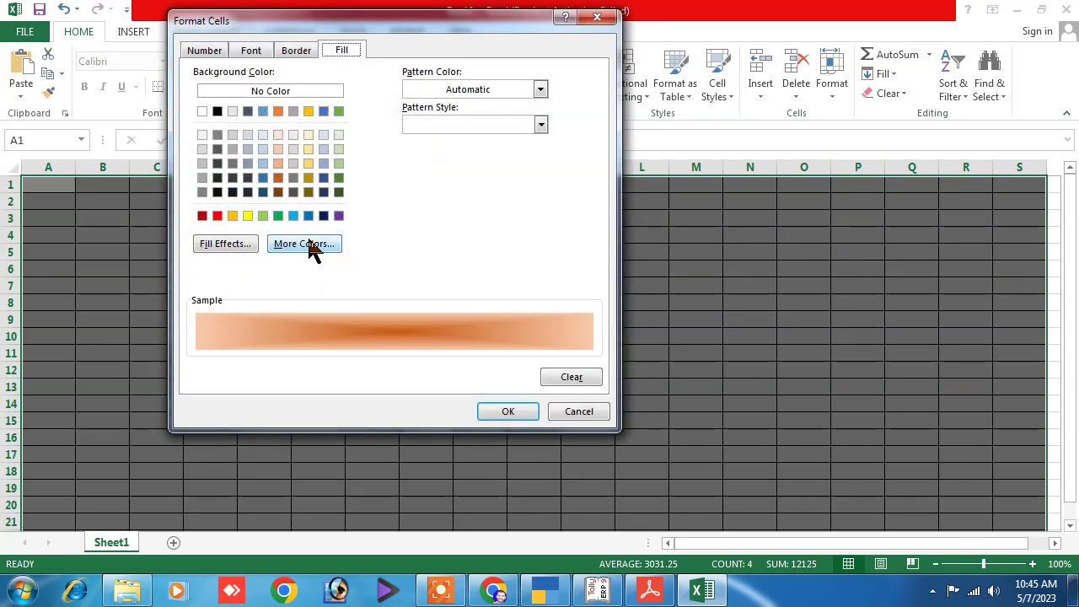
pyautogui.click(590, 20)
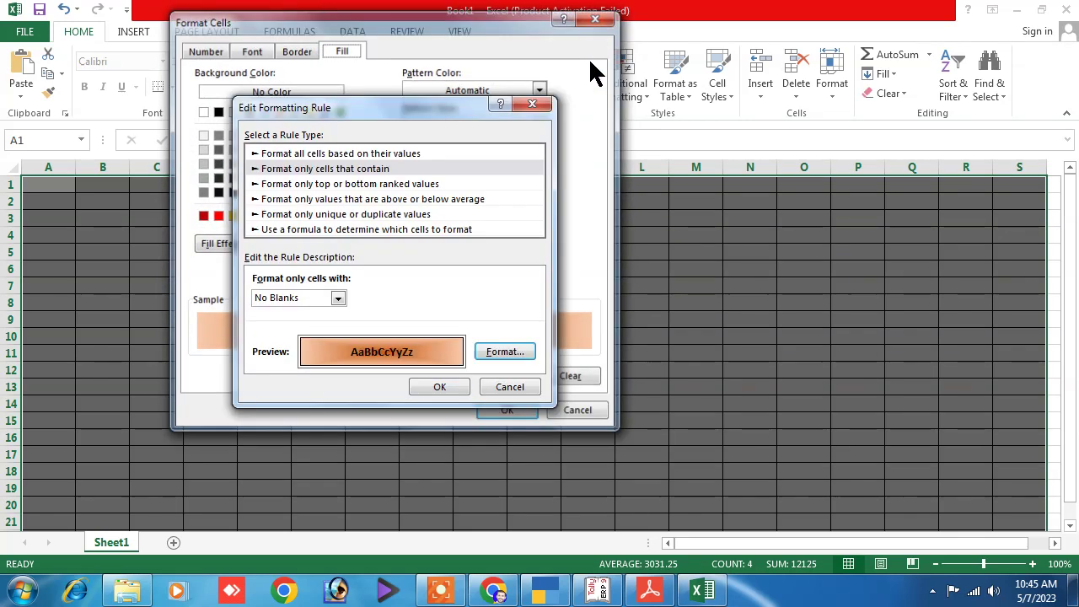
pyautogui.click(531, 104)
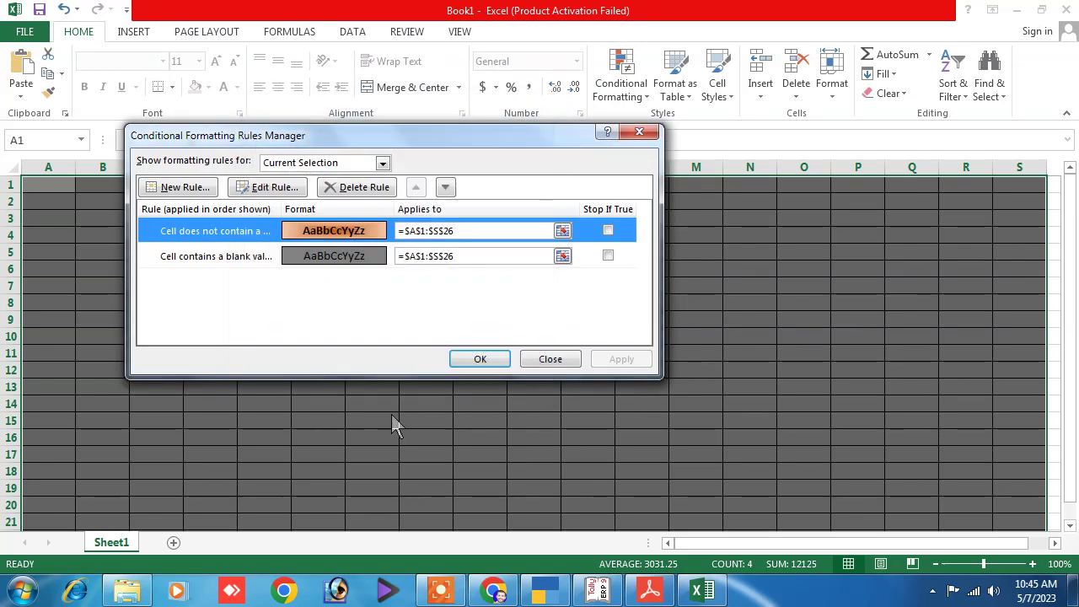
pyautogui.click(343, 258)
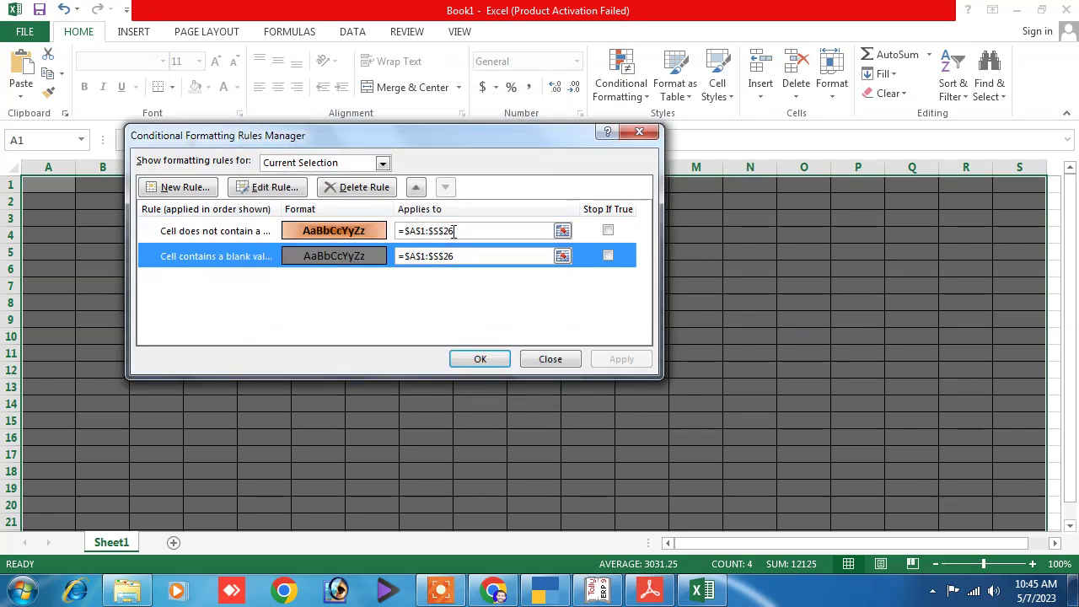
pyautogui.click(270, 186)
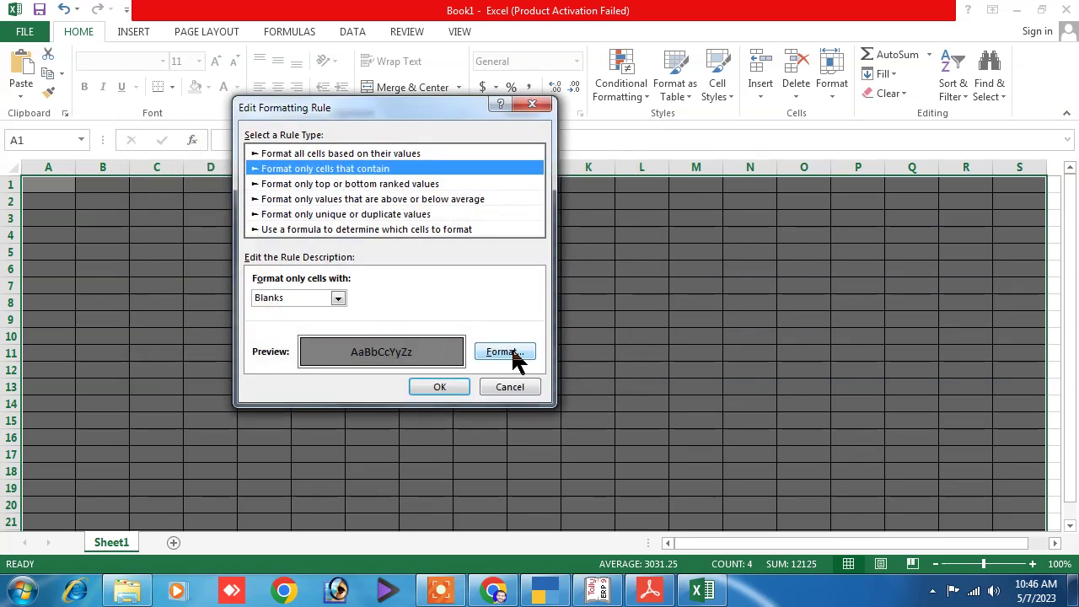
pyautogui.click(503, 352)
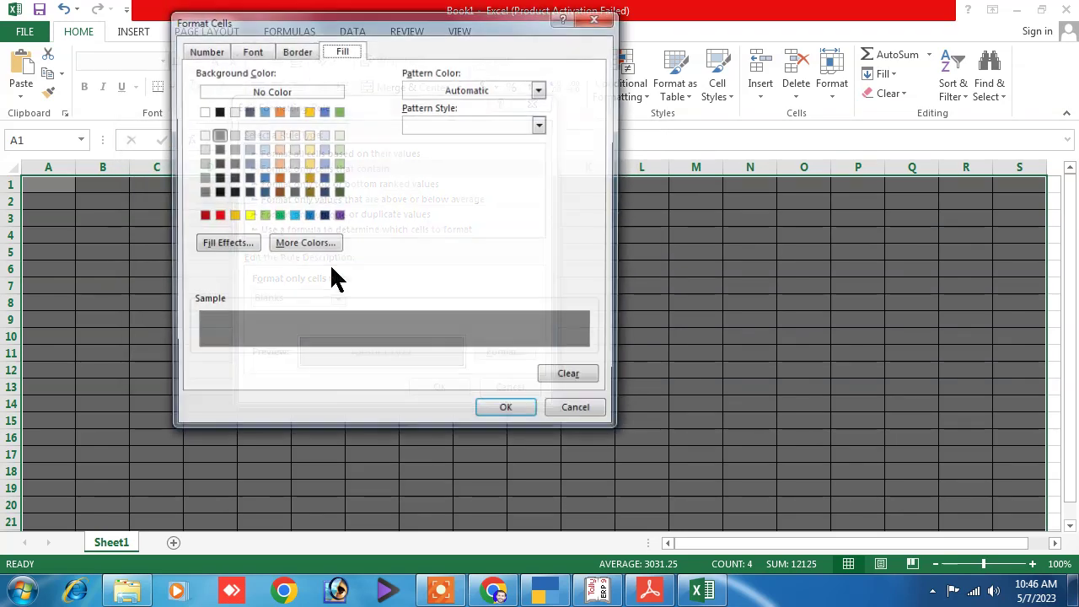
pyautogui.click(308, 162)
pyautogui.click(499, 413)
pyautogui.click(434, 389)
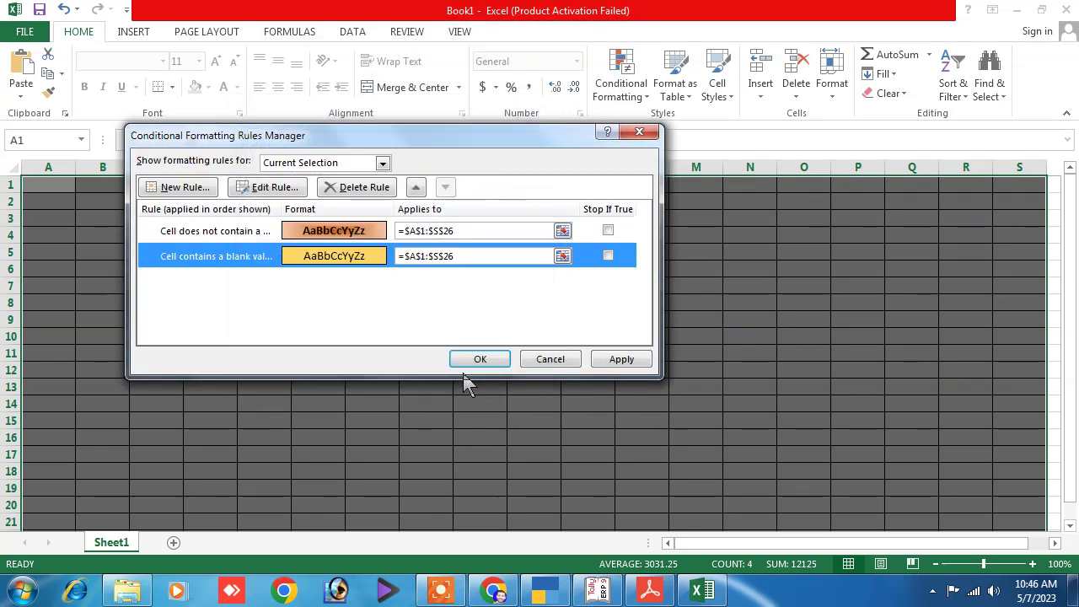
pyautogui.click(475, 368)
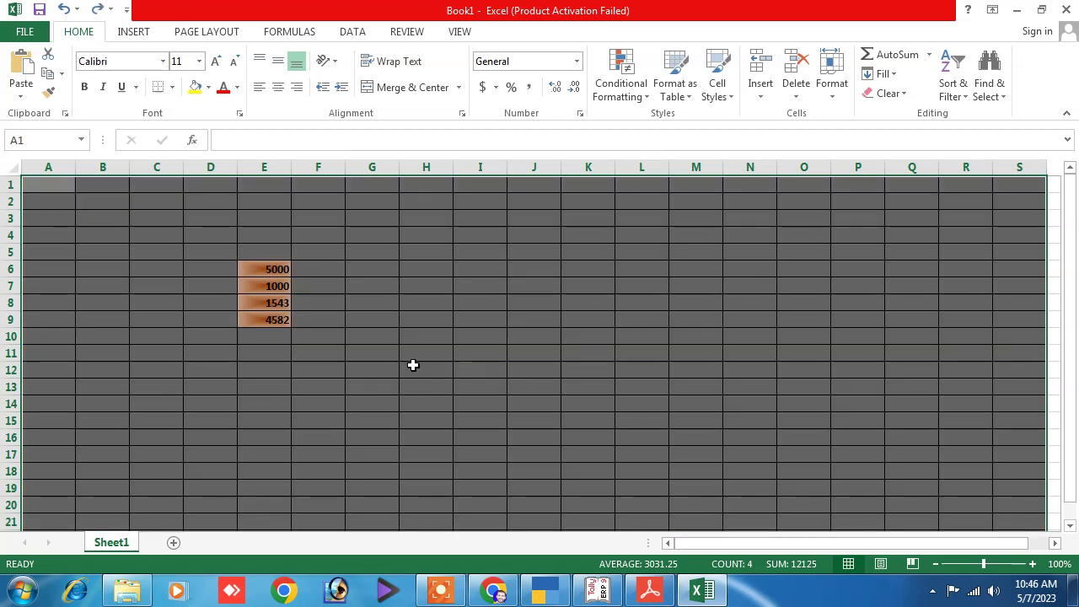
pyautogui.click(413, 365)
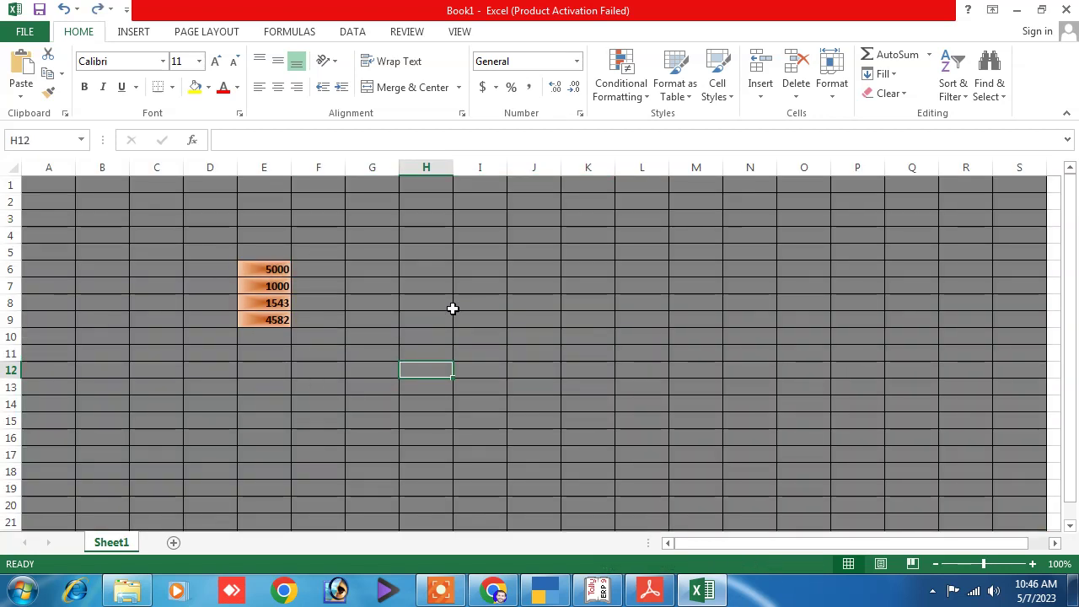
pyautogui.click(427, 306)
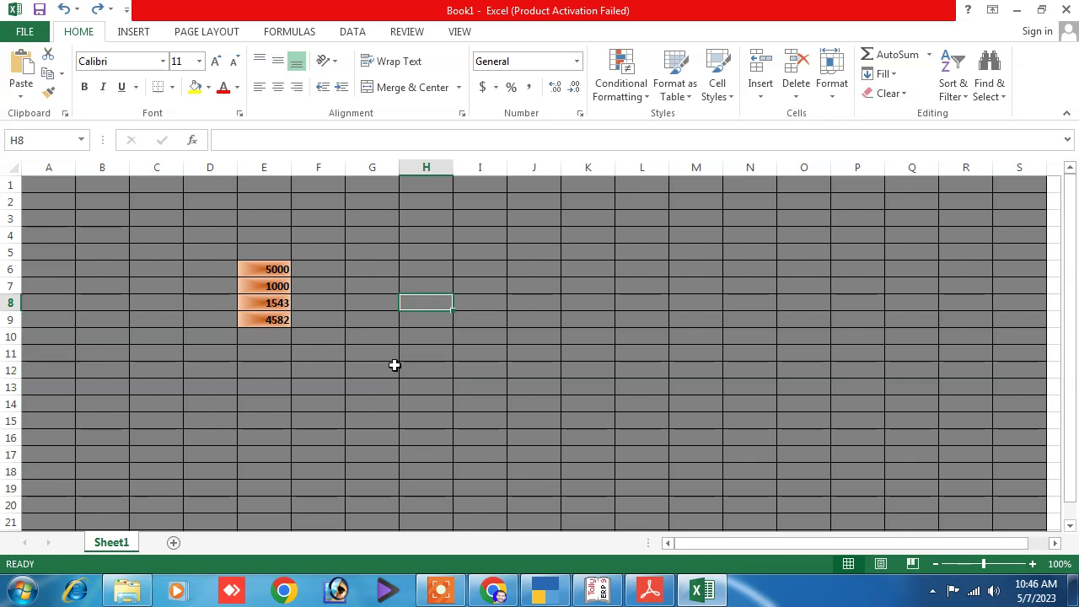
pyautogui.press('Right')
pyautogui.press('Down')
pyautogui.press('Down')
pyautogui.press('Down')
# Select A1:S26 and open its Data Validation settings, extending validation to the whole selection
pyautogui.moveTo(41, 186); pyautogui.dragTo(923, 466)
pyautogui.scroll(3, 431, 411)
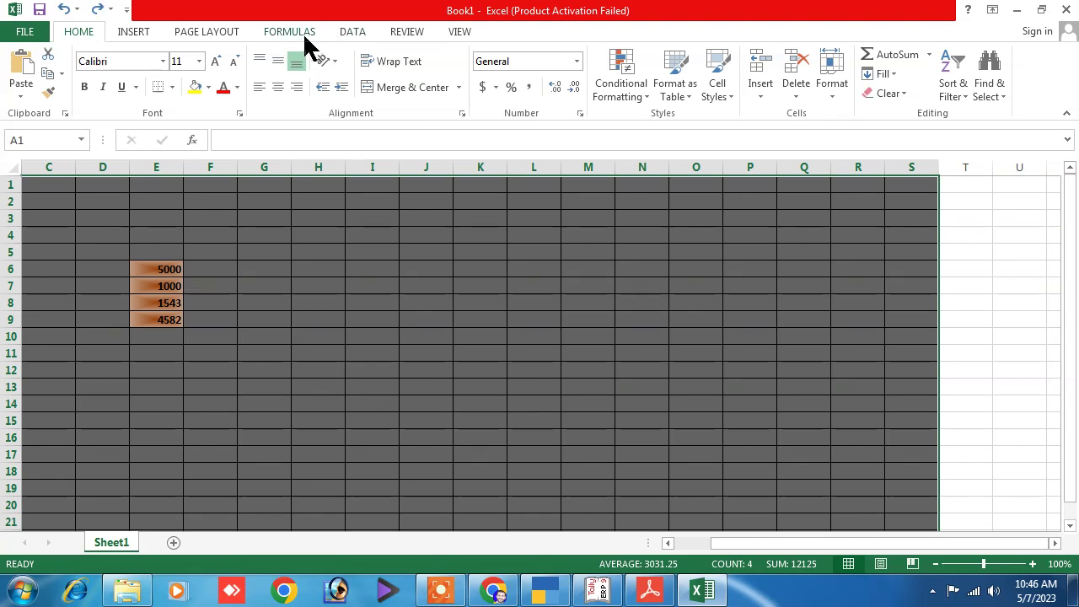
pyautogui.click(351, 33)
pyautogui.click(698, 99)
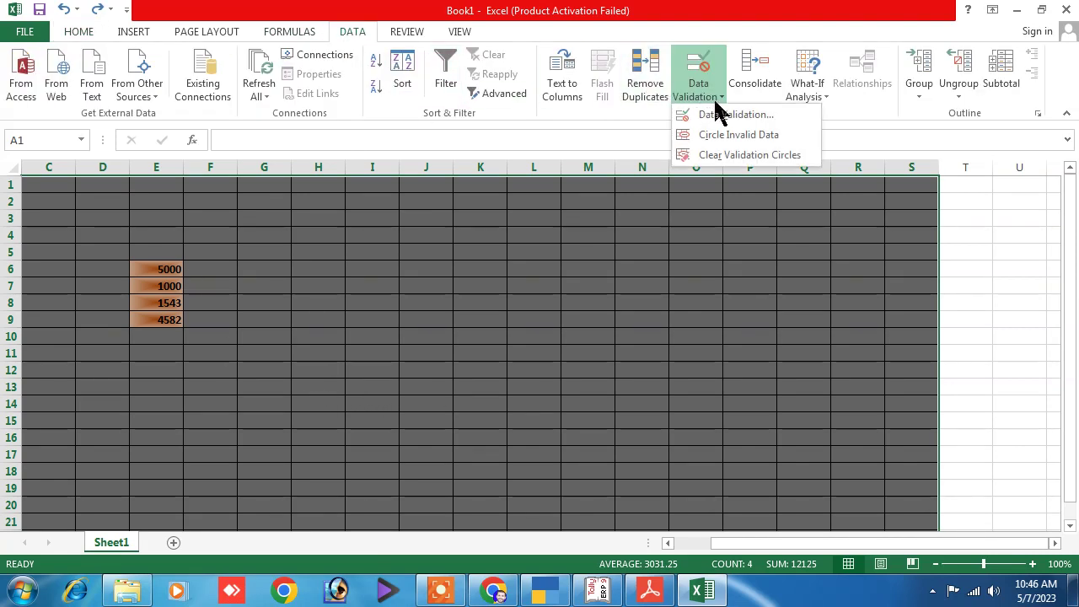
pyautogui.click(728, 115)
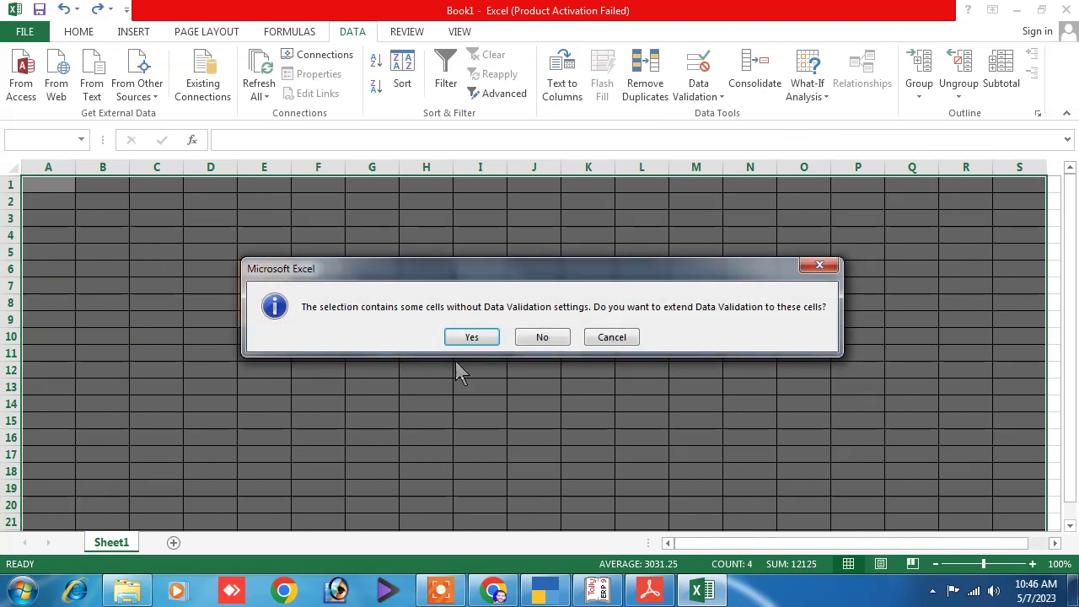
pyautogui.click(455, 338)
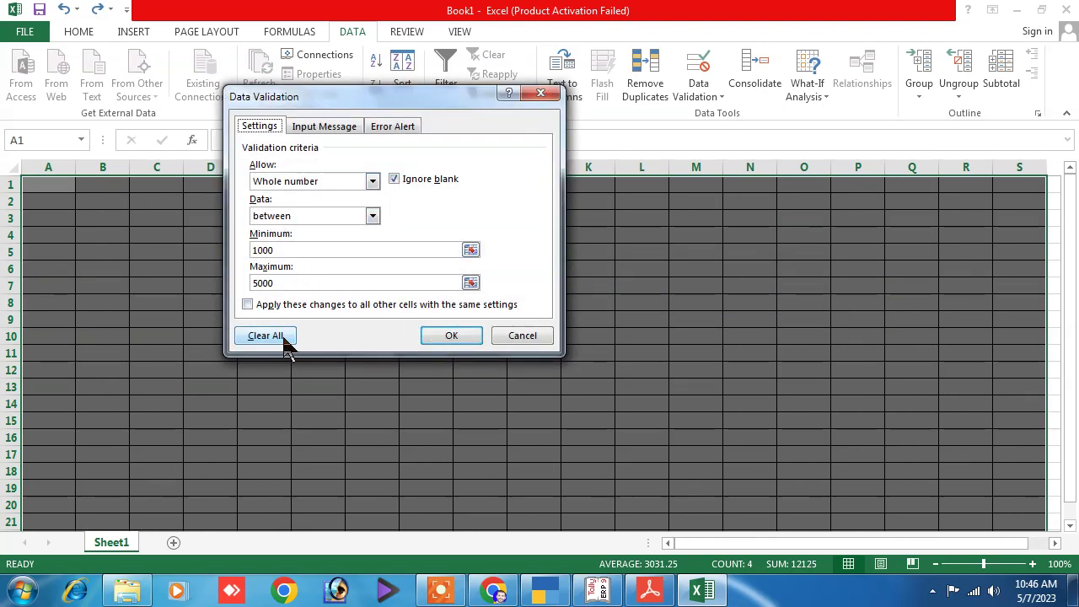
# Shorten the minimum from 1000 to 1, then Clear All validation criteria and confirm
pyautogui.click(297, 250)
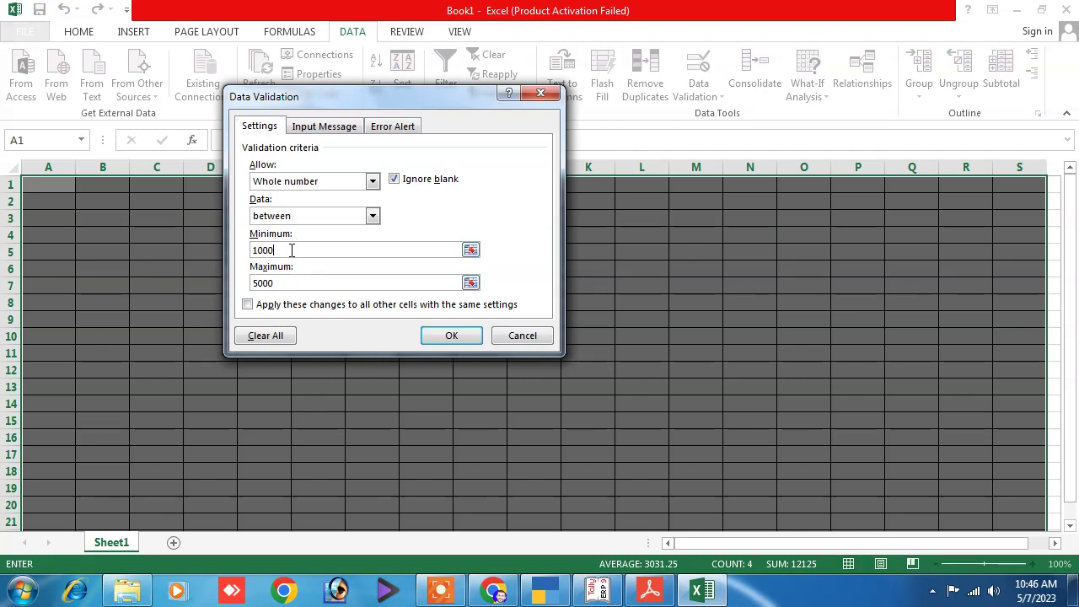
pyautogui.press('BackSpace')
pyautogui.press('BackSpace')
pyautogui.press('BackSpace')
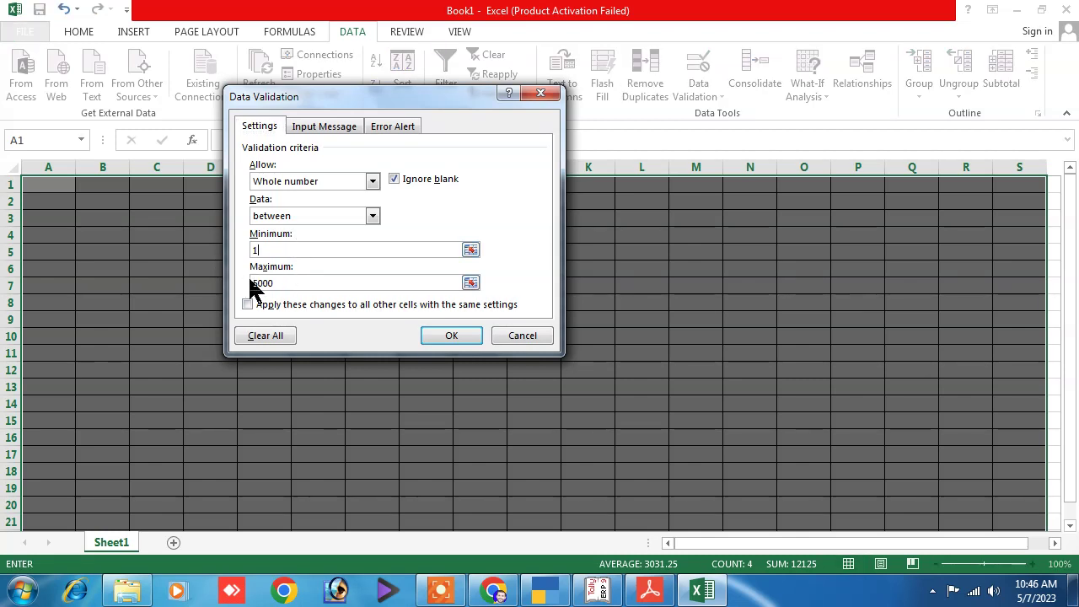
pyautogui.click(276, 338)
pyautogui.click(451, 337)
pyautogui.click(362, 330)
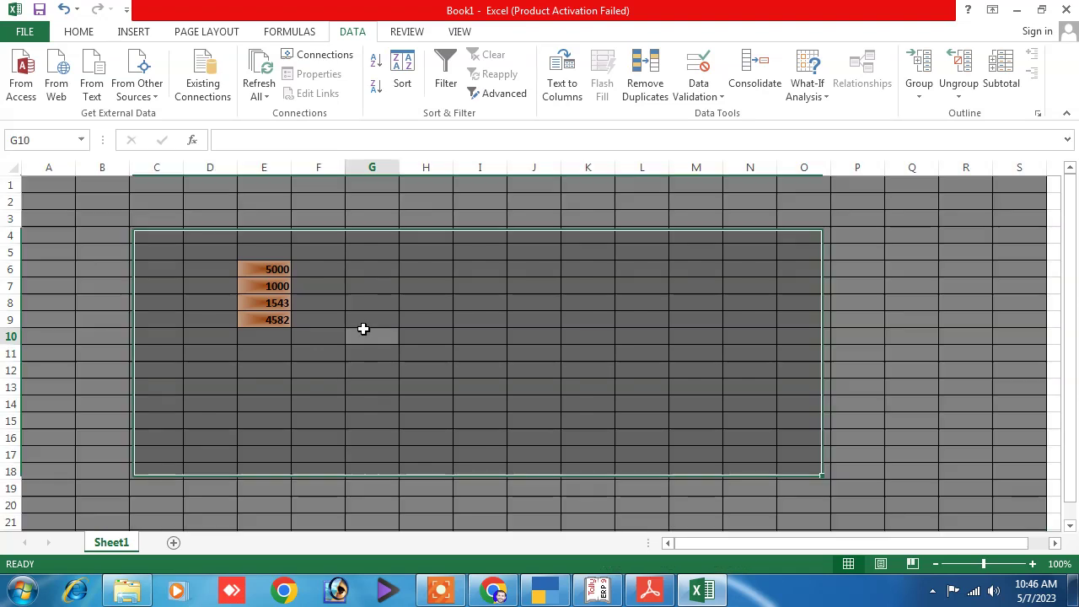
# Enter hjghjgh in G10, 68765 in G11 and 8758754 in G13, then select L10
pyautogui.write('hjghjgh')
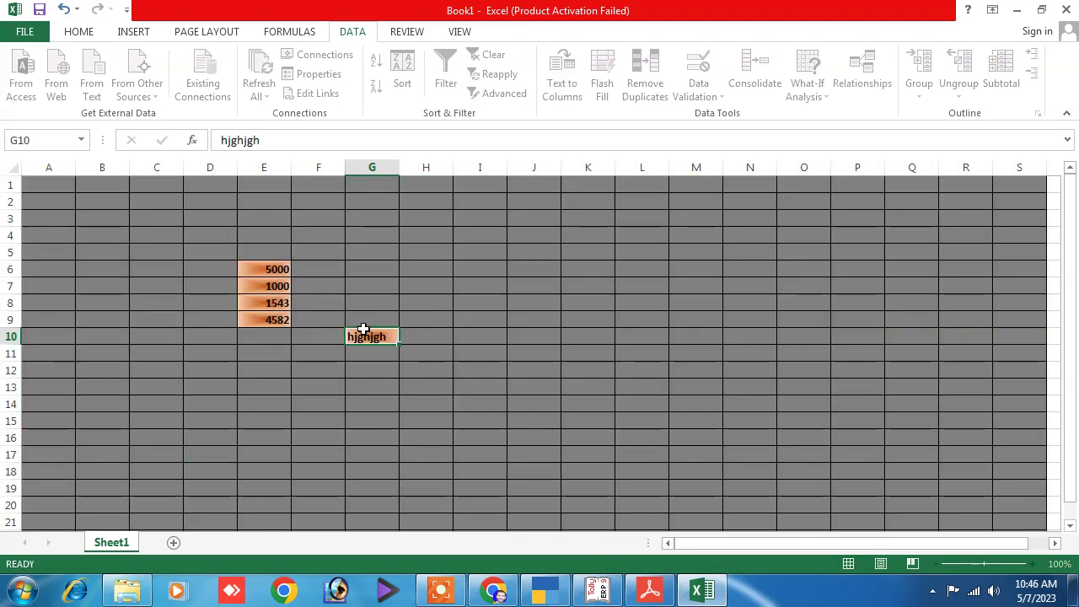
pyautogui.press('Return')
pyautogui.write('68765')
pyautogui.press('Return')
pyautogui.press('Return')
pyautogui.write('8758754')
pyautogui.press('Return')
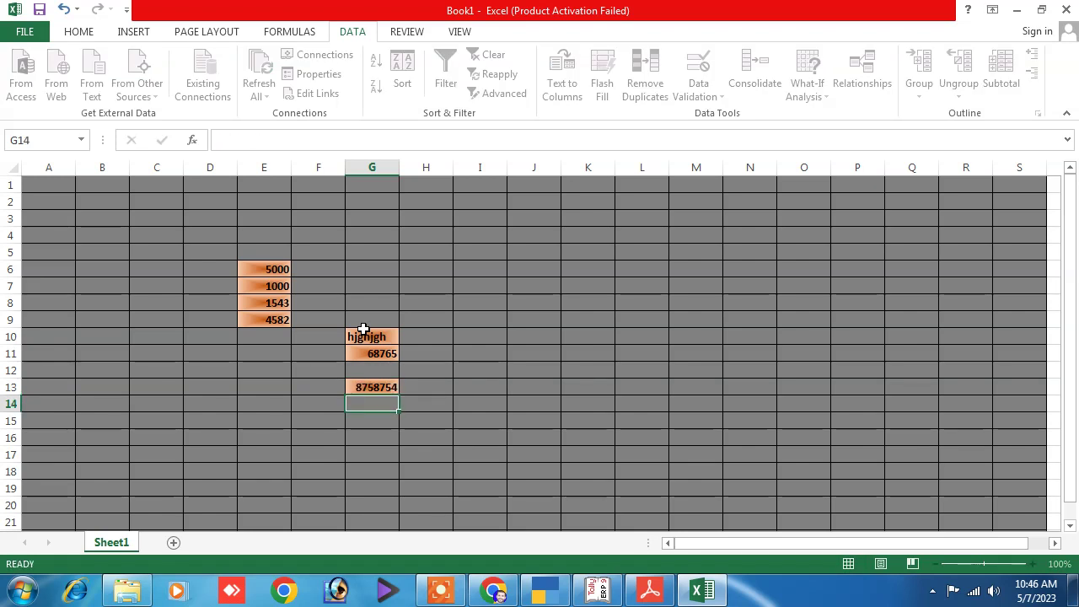
pyautogui.click(632, 343)
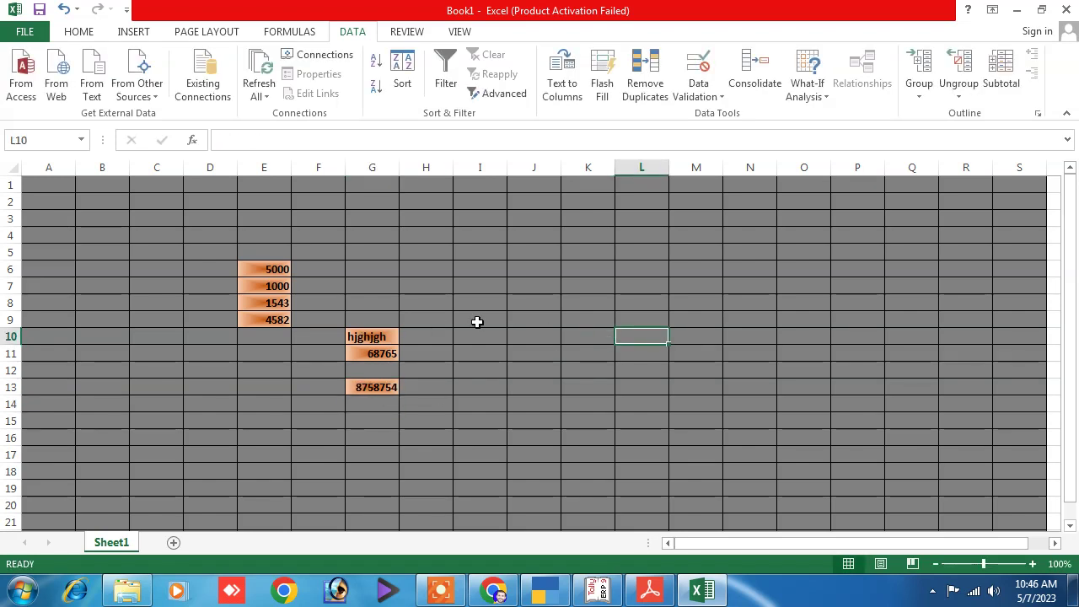